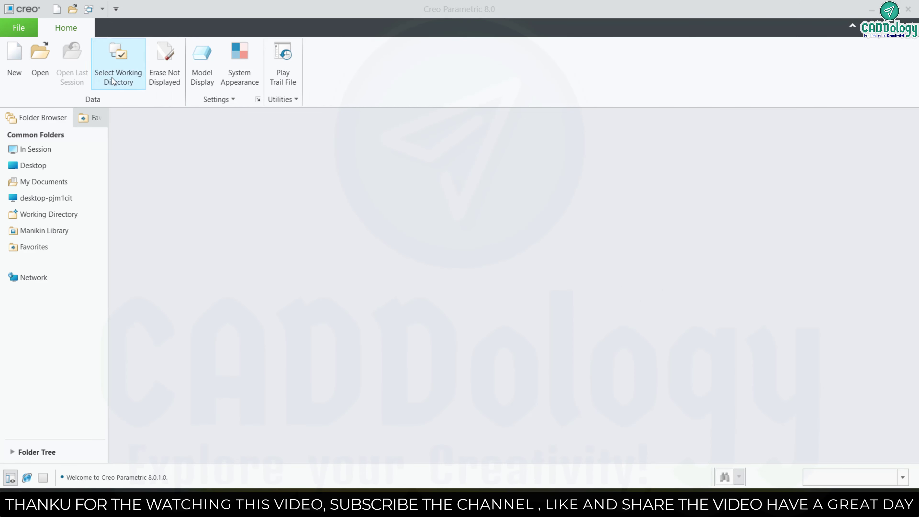
Create a new solid part from the default template and start a sketch on the FRONT plane.
left_click(13, 68)
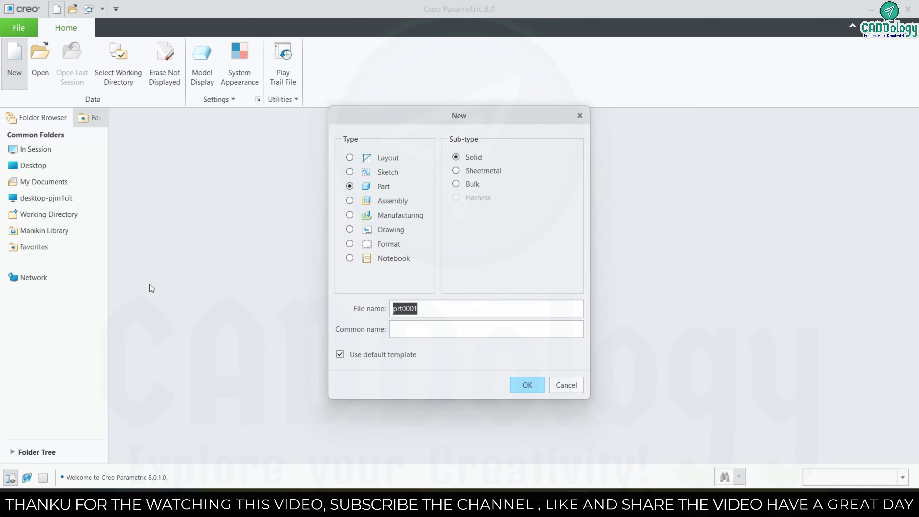
left_click(533, 386)
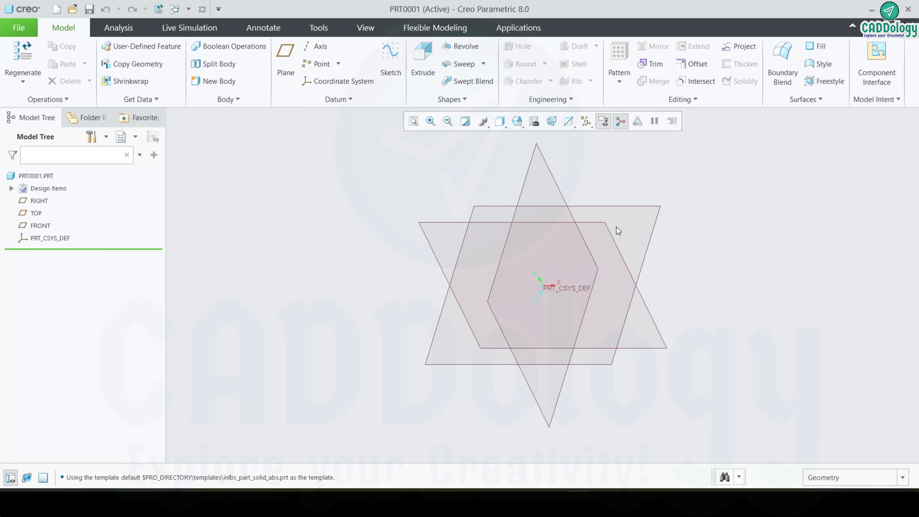
left_click(605, 226)
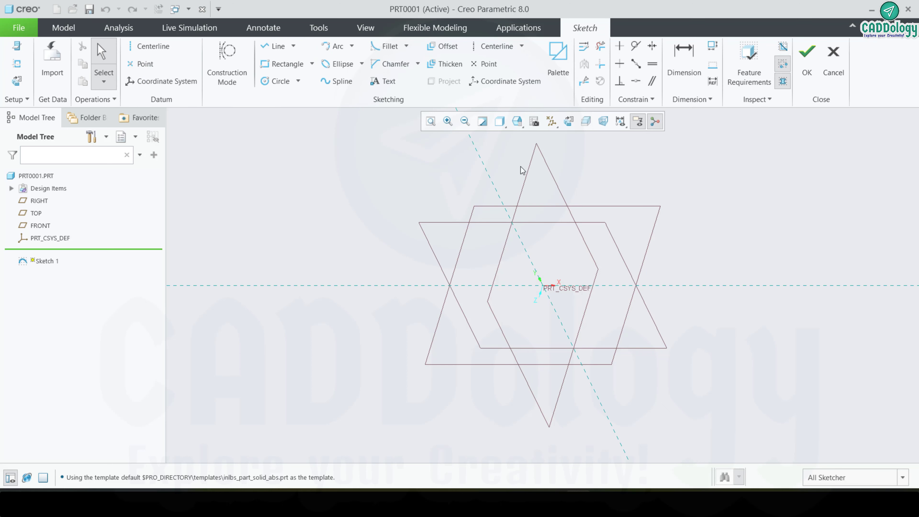
Orient the sketch plane parallel to the screen and hide the datum planes.
left_click(567, 125)
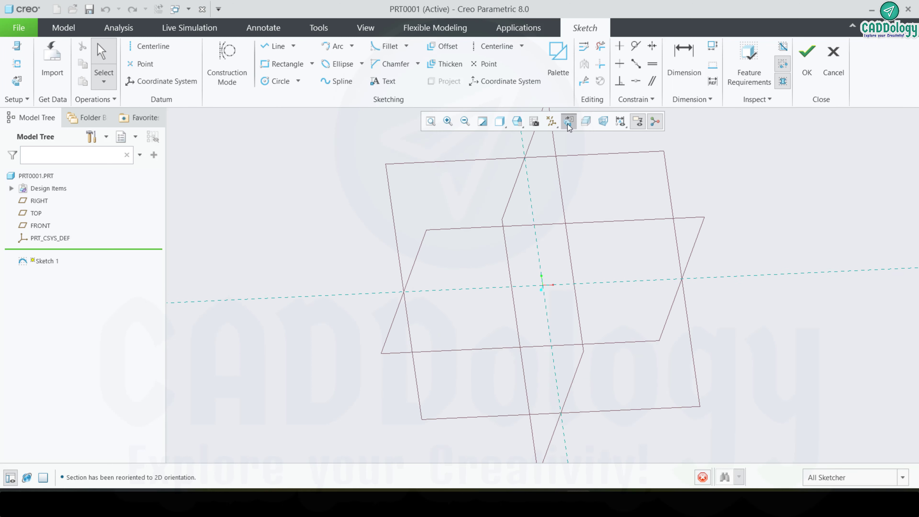
left_click(555, 127)
left_click(542, 139)
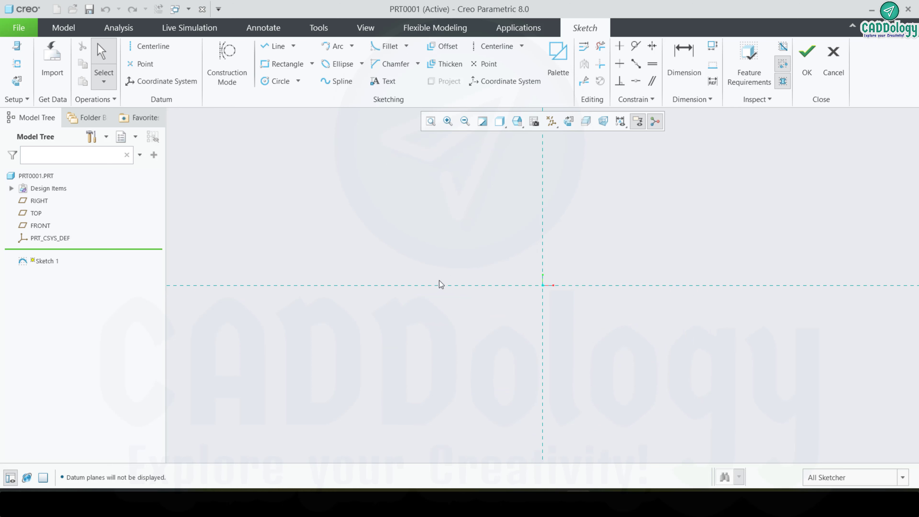
Sketch a center rectangle about 1296 wide and 724 high, centered on the sketch origin.
scroll(381, 346, "up", 3)
scroll(483, 362, "down", 3)
scroll(665, 332, "up", 2)
scroll(665, 332, "down", 2)
left_click(311, 64)
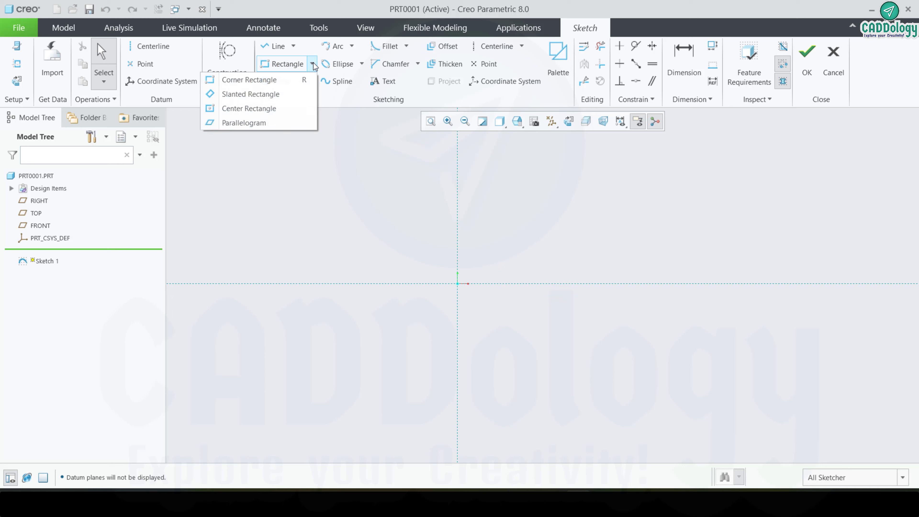
left_click(247, 109)
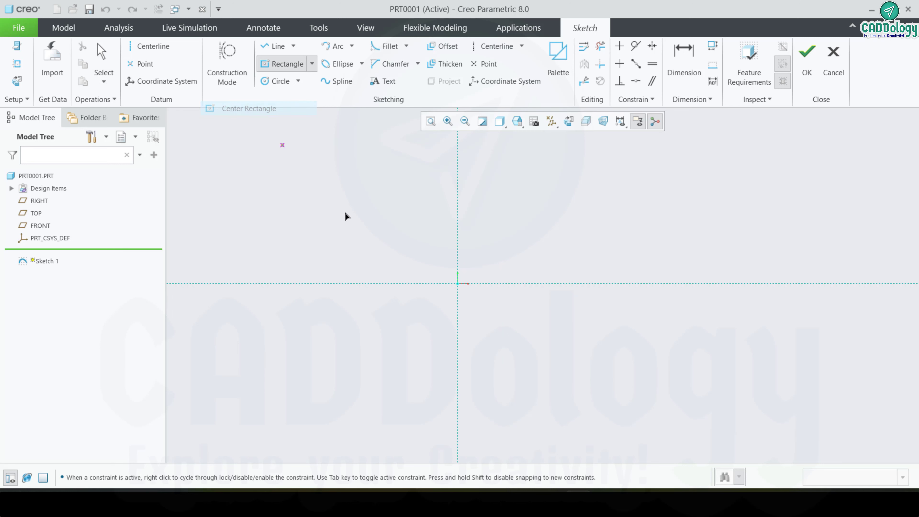
left_click(457, 284)
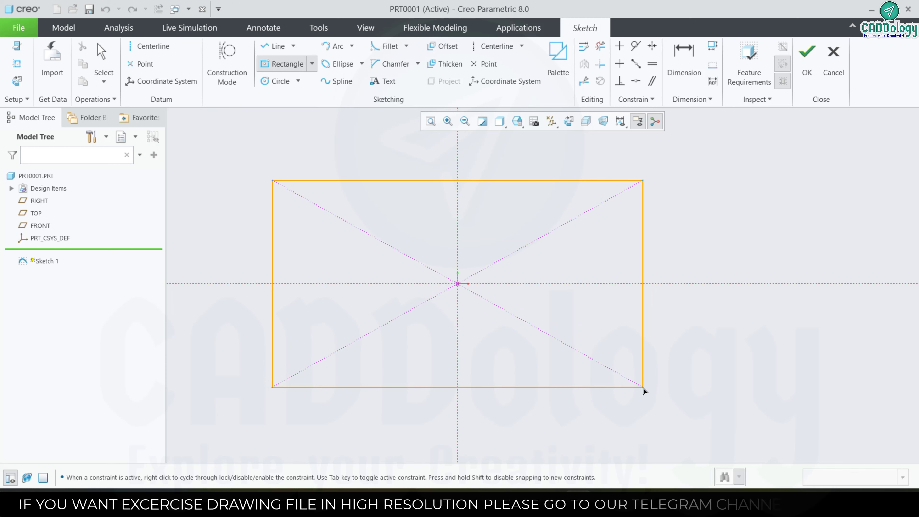
left_click(642, 386)
middle_click(644, 349)
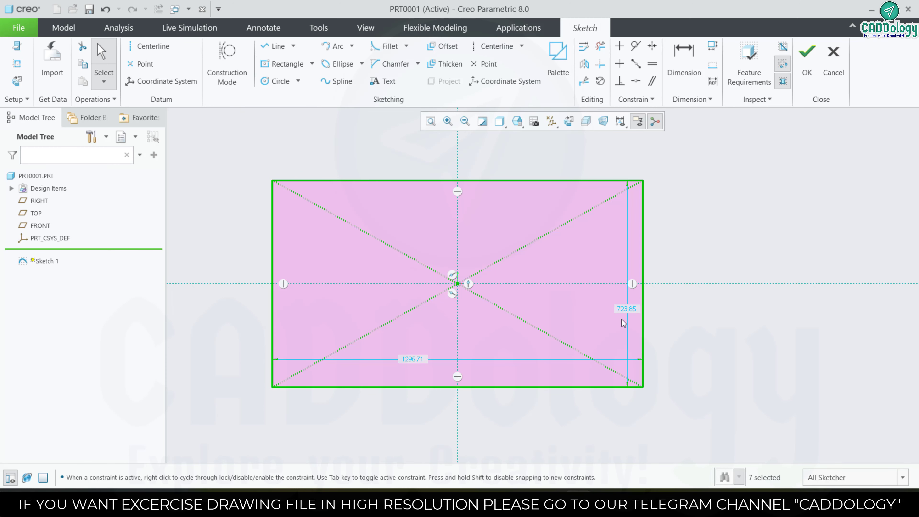
Set the rectangle's height to 124 and its width to 160.
double_click(624, 310)
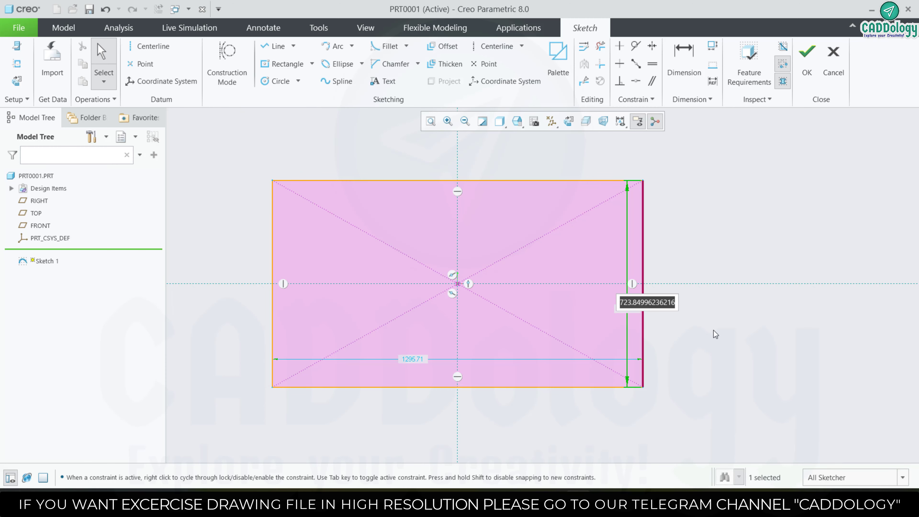
type("124")
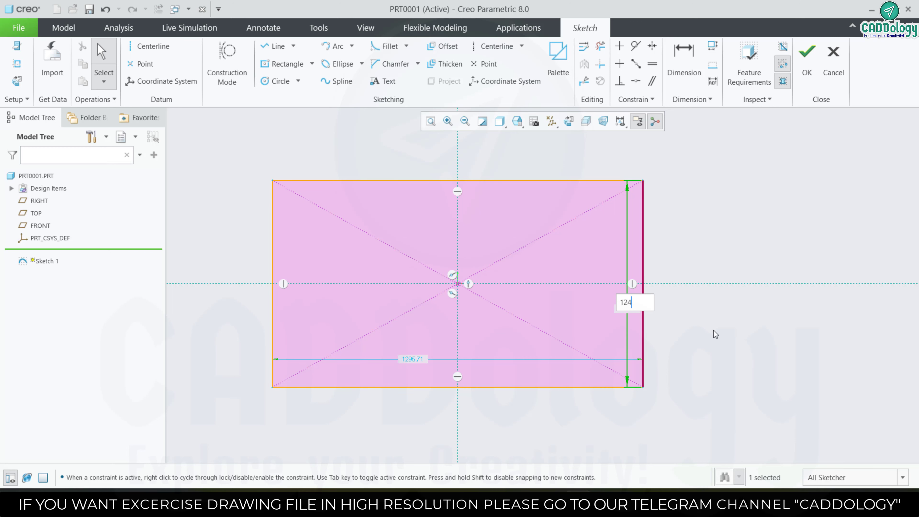
key("Return")
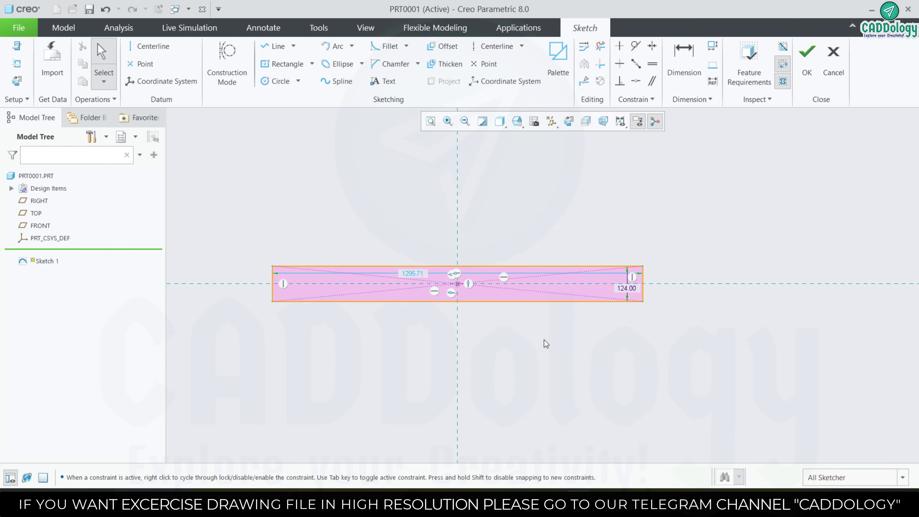
double_click(411, 273)
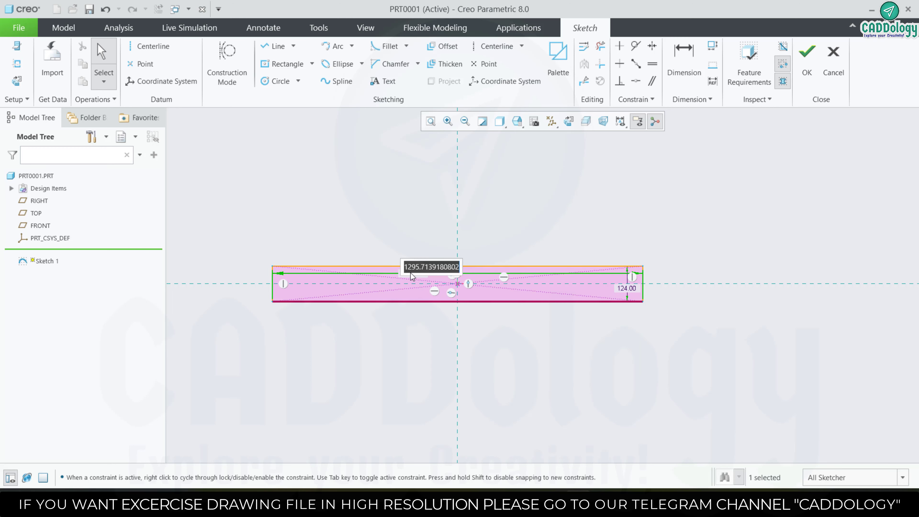
type("16")
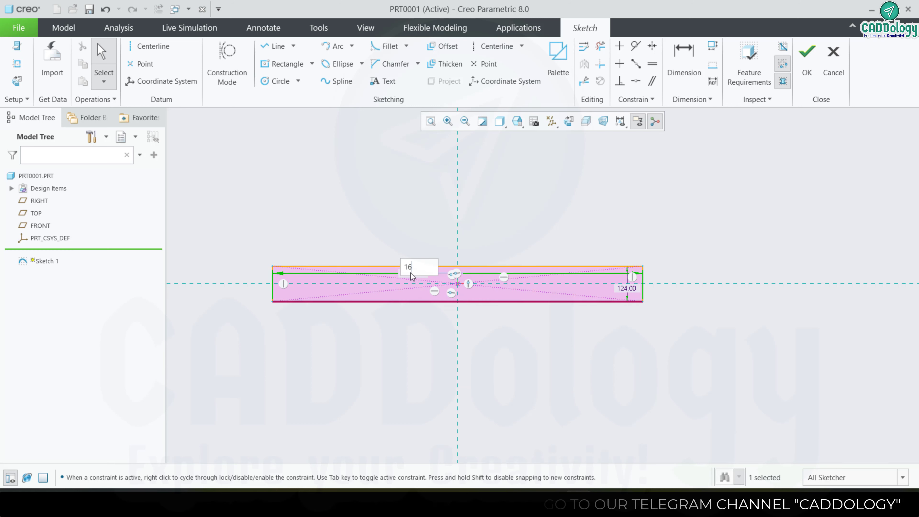
type("0")
key("Return")
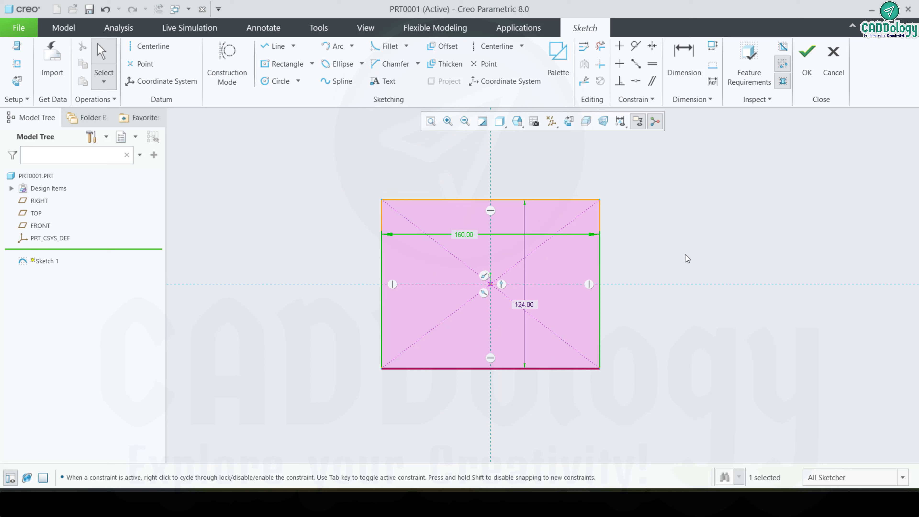
Draw a semicircular arc above the rectangle, centered on the midpoint of its top edge and spanning the full width.
left_click(299, 82)
left_click(299, 82)
left_click(352, 47)
left_click(313, 76)
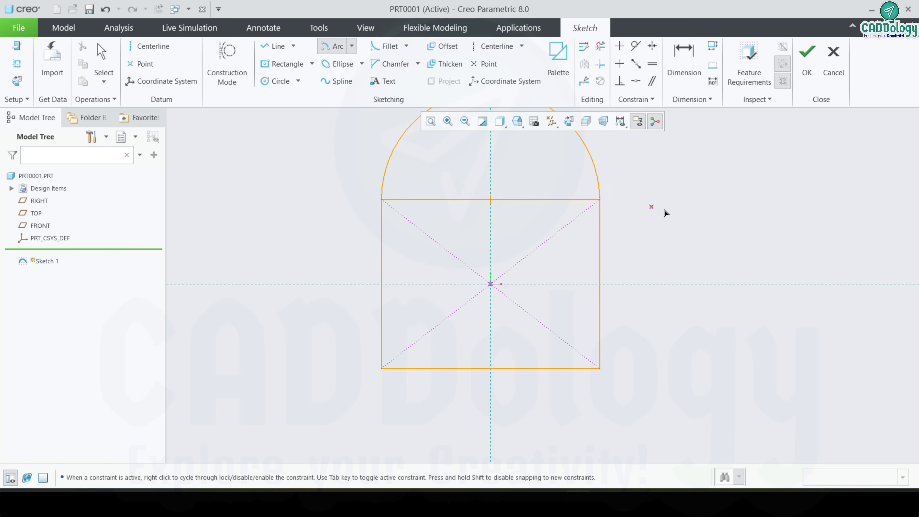
left_click(576, 196)
middle_click(480, 146)
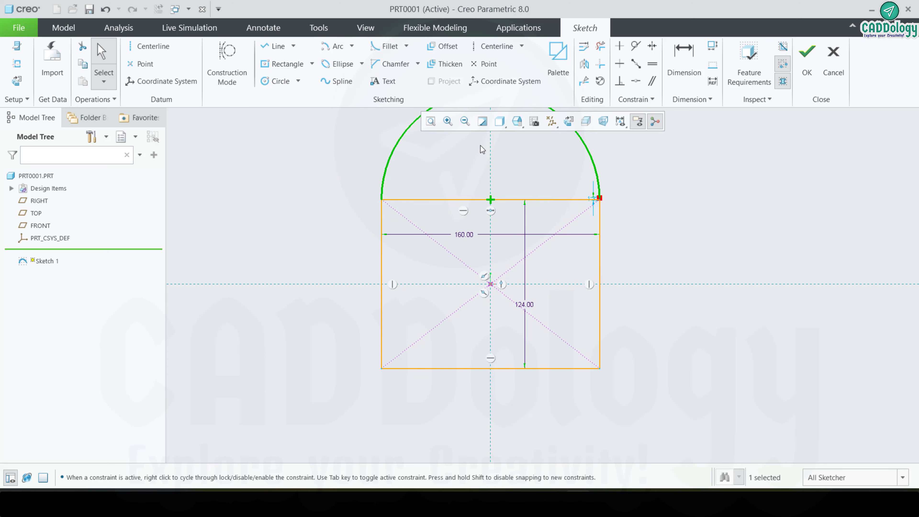
Trim away the rectangle's top edge beneath the arc and finish the sketch.
left_click(600, 47)
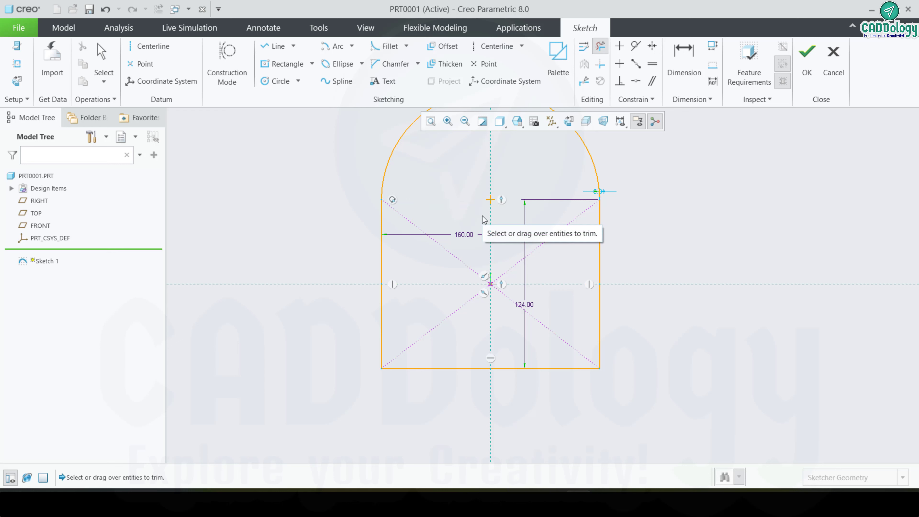
left_click(808, 68)
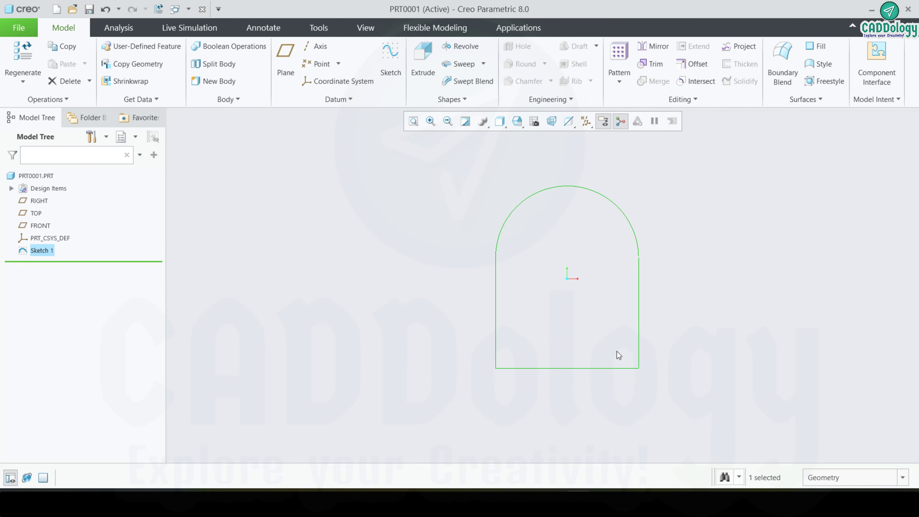
middle_click_drag(617, 350, 638, 269)
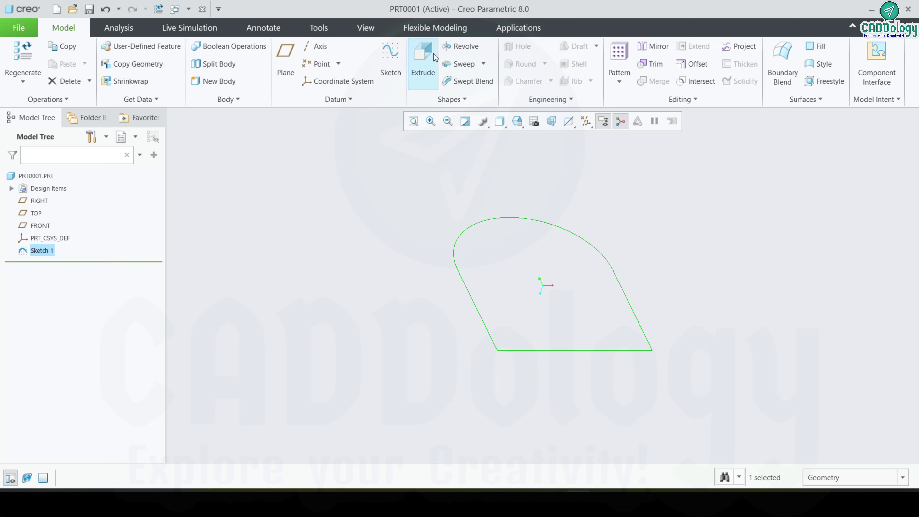
left_click(422, 60)
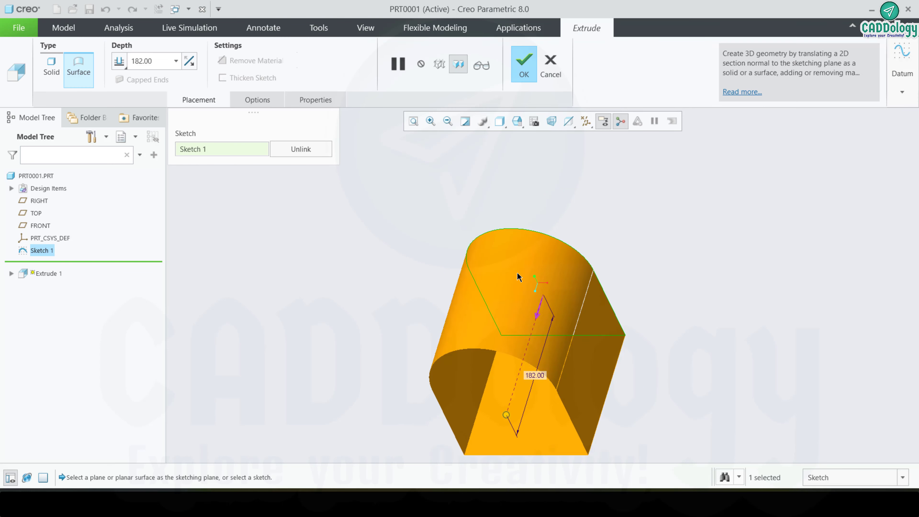
middle_click_drag(569, 295, 567, 261)
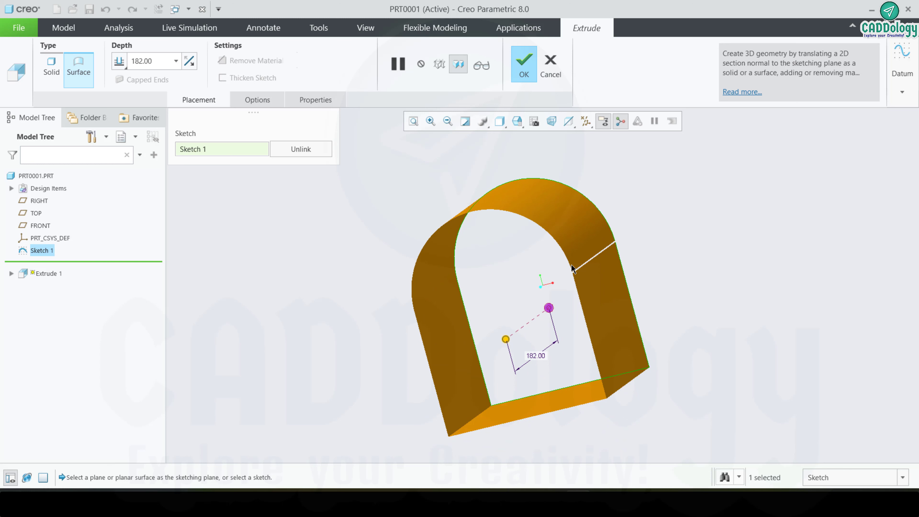
left_click(550, 66)
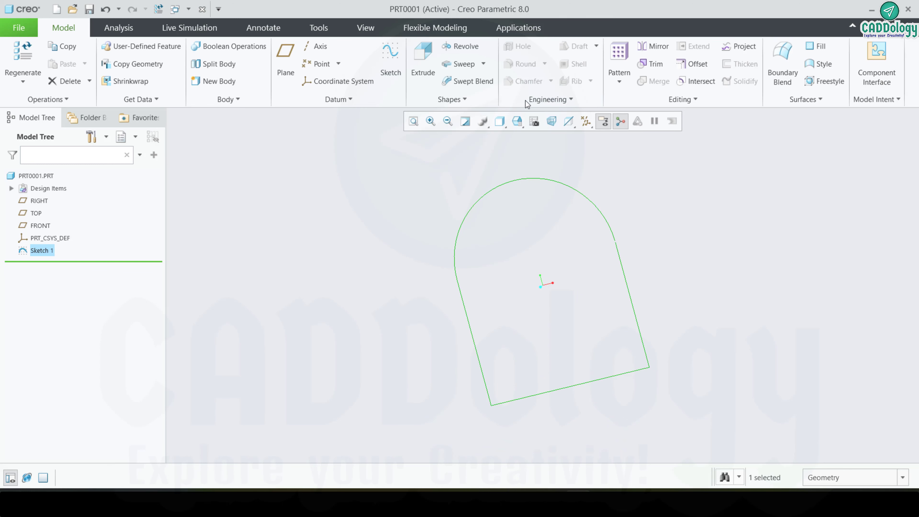
key("ctrl+z")
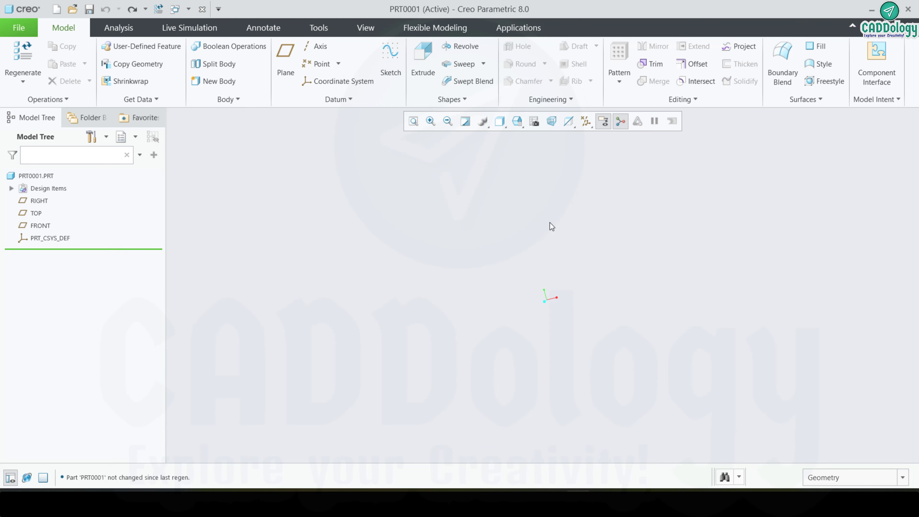
key("ctrl+y")
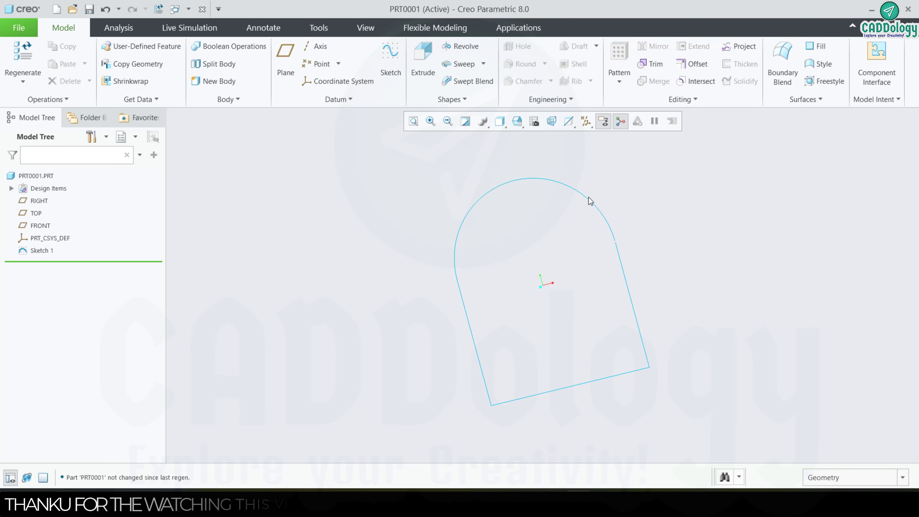
left_click(615, 237)
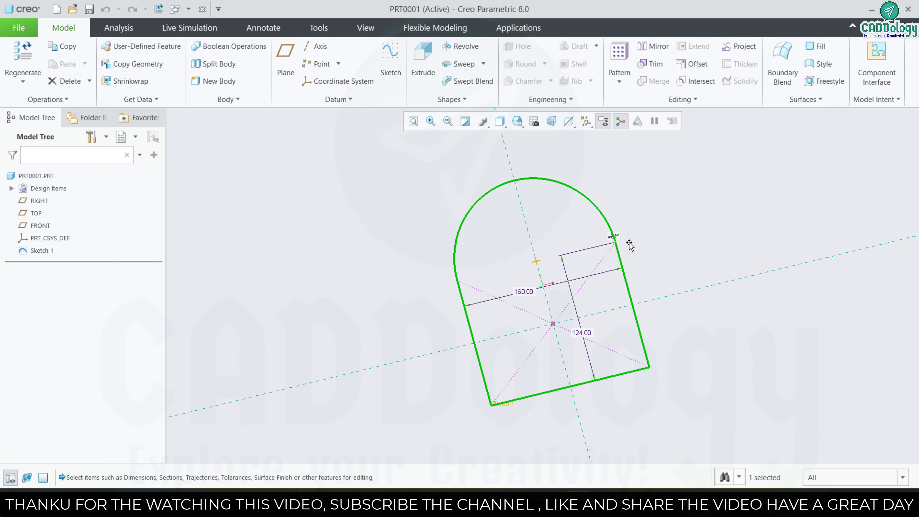
left_click(523, 170)
Reopen Sketch 1, close the gap between the arc's right end and the right side's upper corner with a short line, and finish the sketch.
left_click(42, 250)
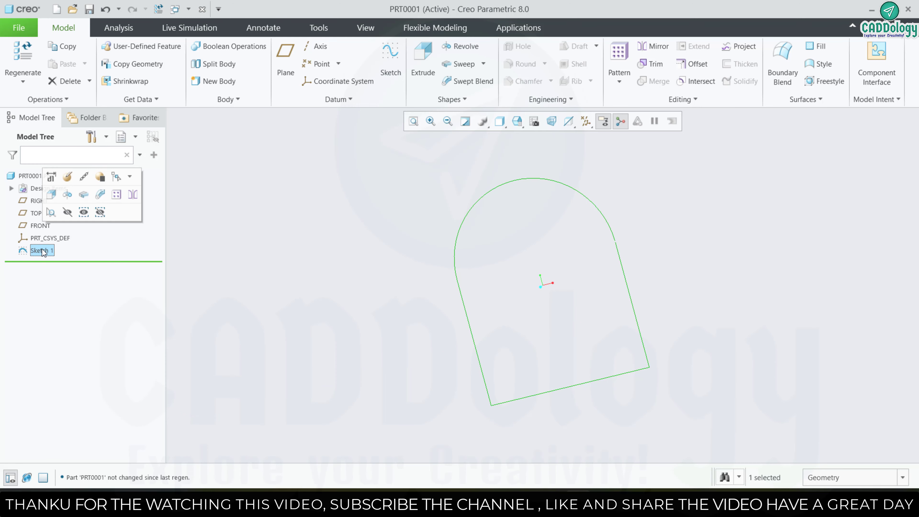
left_click(67, 177)
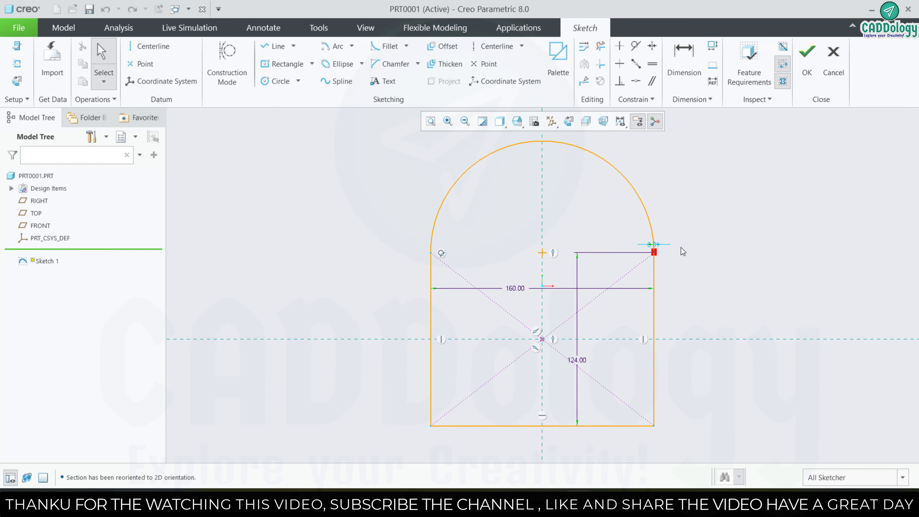
scroll(683, 251, "up", 6)
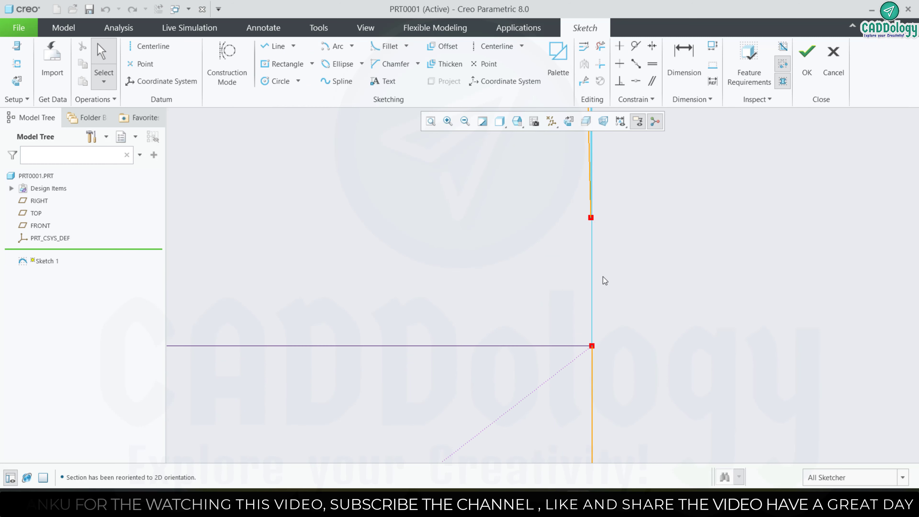
scroll(603, 277, "down", 2)
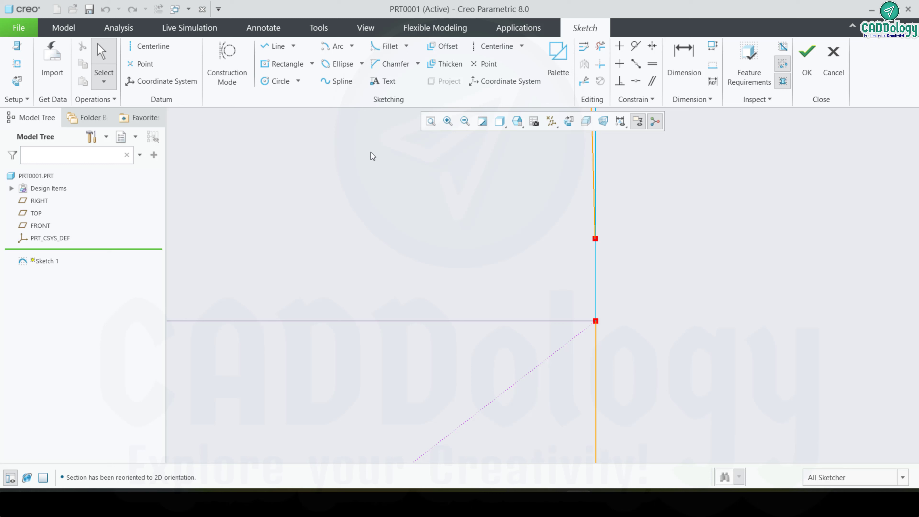
left_click(272, 46)
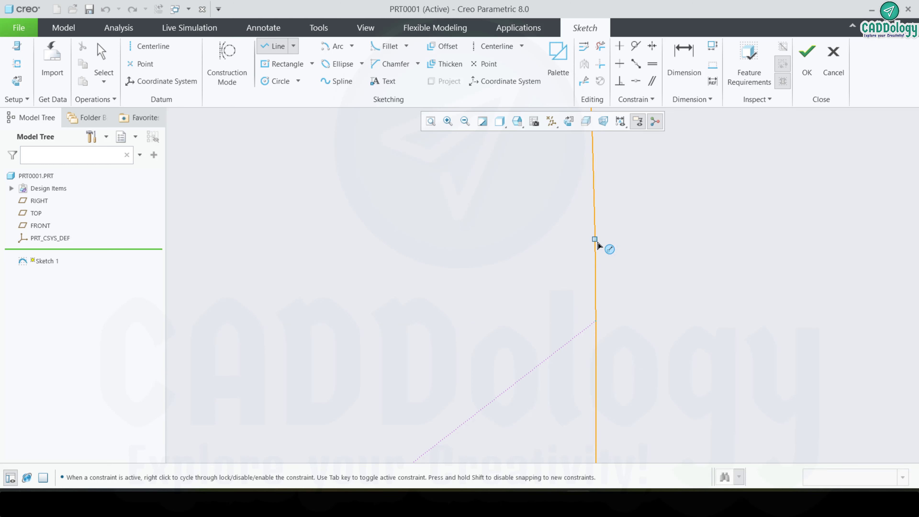
left_click(702, 247)
middle_click(707, 252)
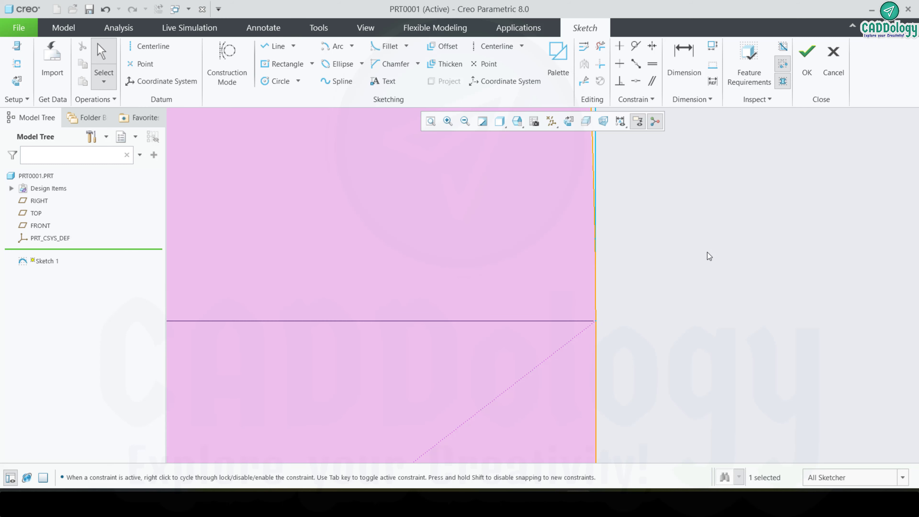
scroll(708, 252, "down", 4)
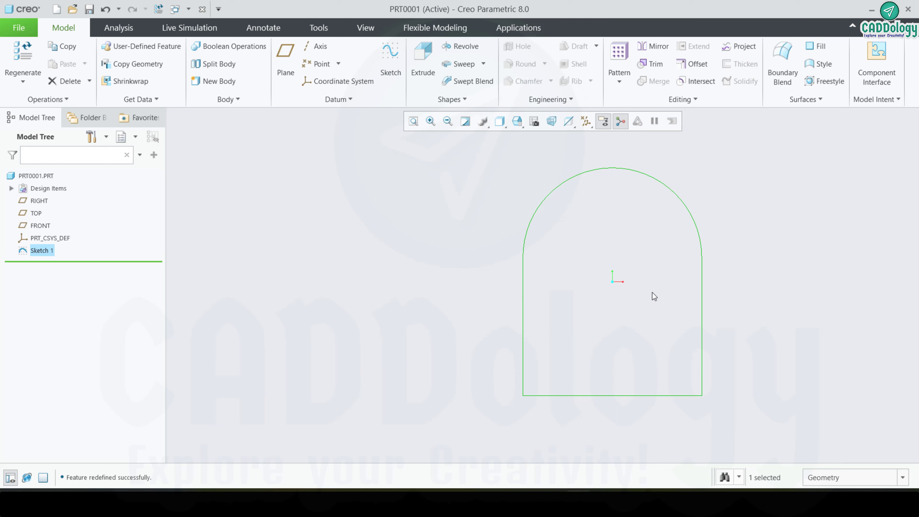
Extrude the arched profile to a depth of 64 as a solid.
middle_click_drag(652, 292, 694, 265)
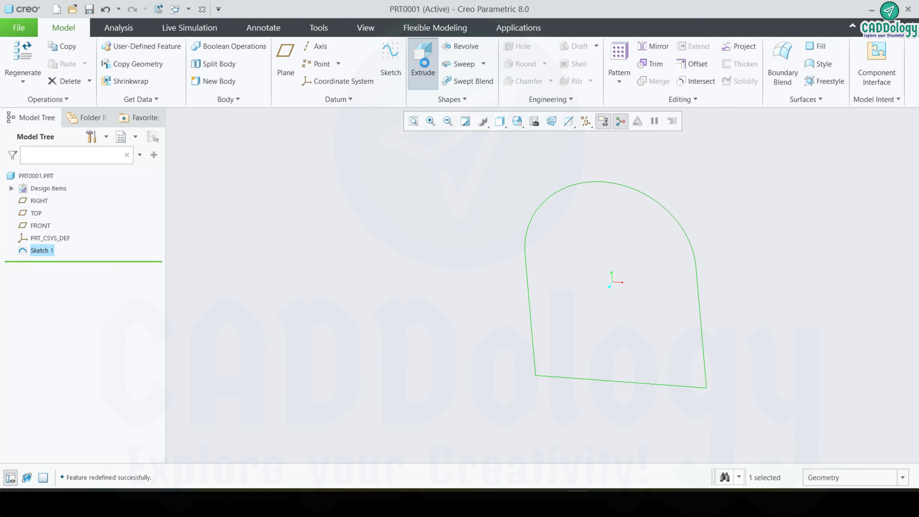
left_click(422, 62)
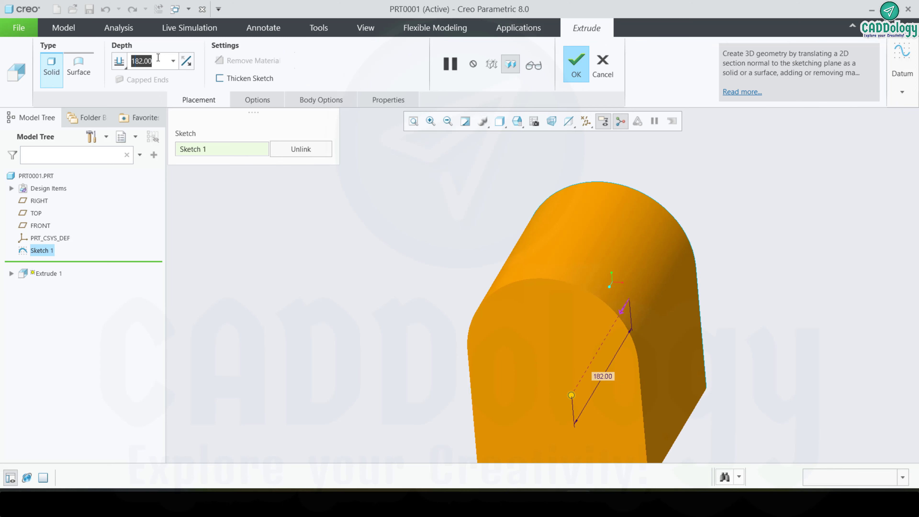
type("64")
key("Return")
left_click(574, 61)
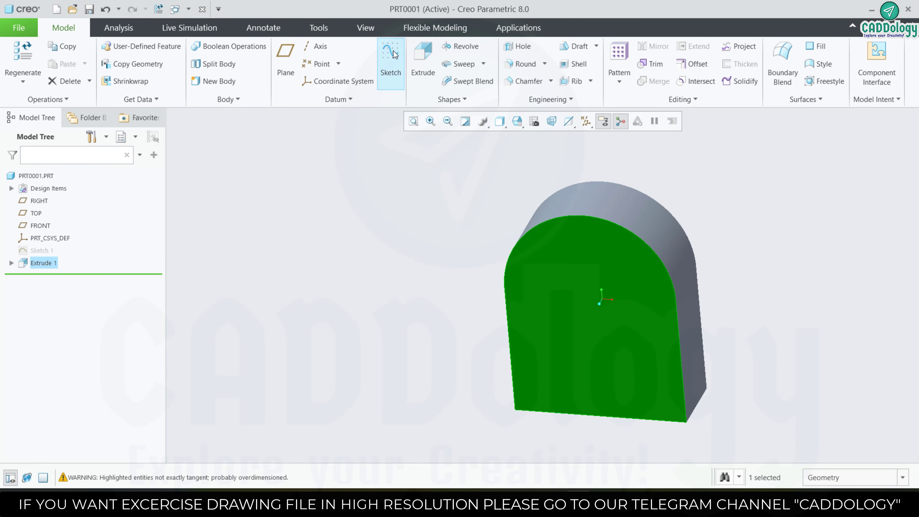
Sketch on the arched front face, offset its whole outline loop inward by 24, and finish the sketch.
left_click(391, 58)
left_click(573, 125)
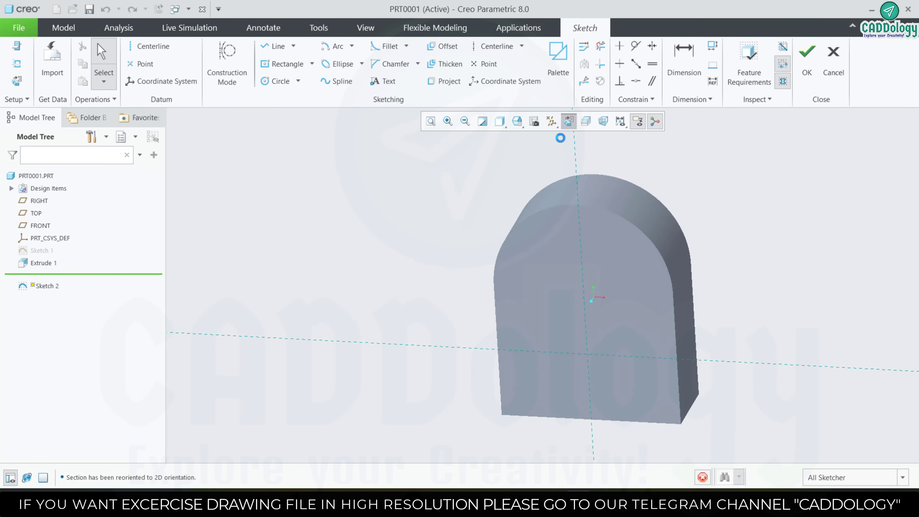
left_click(449, 49)
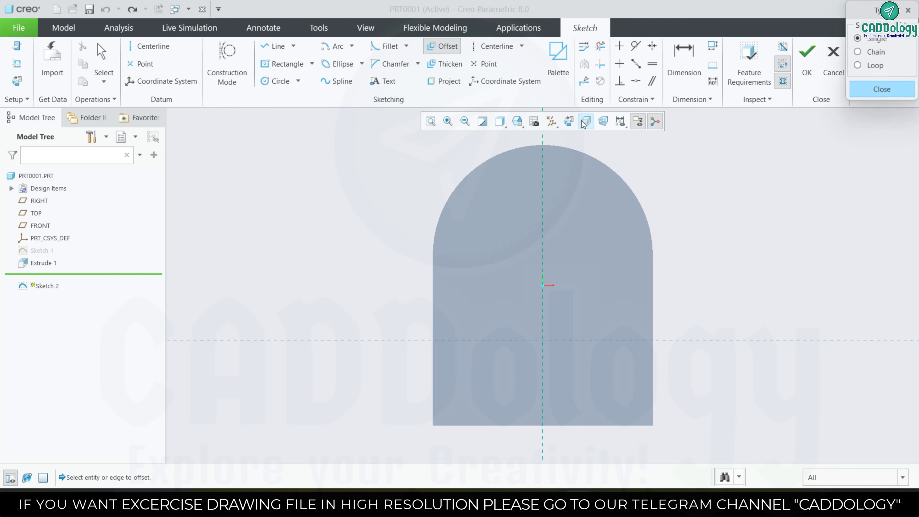
left_click(557, 150)
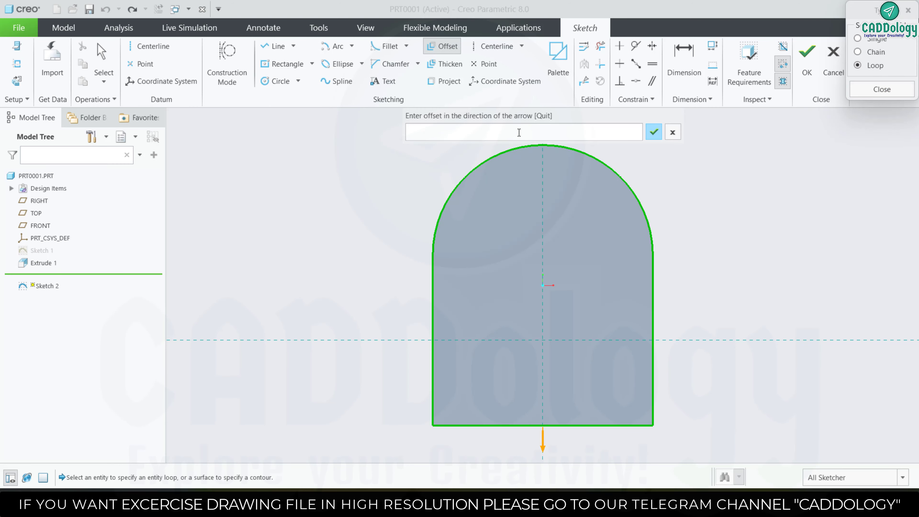
type("-24")
key("Return")
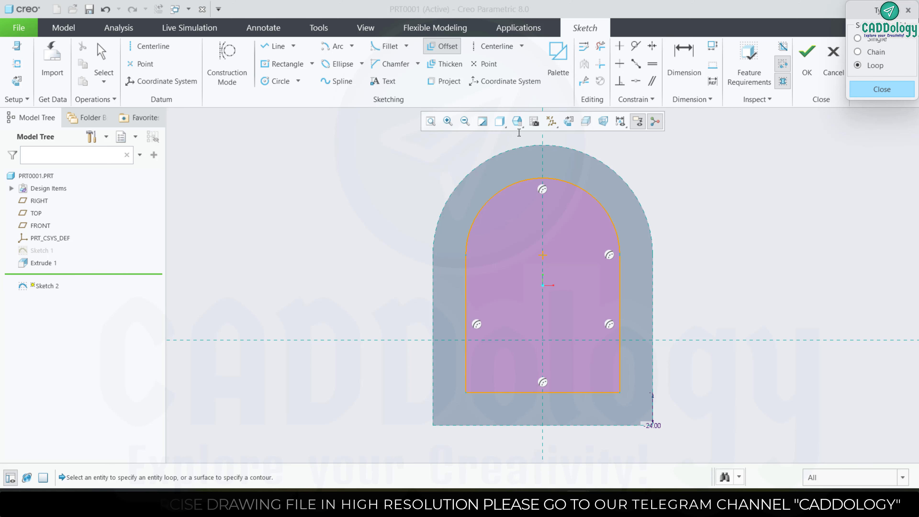
left_click(867, 91)
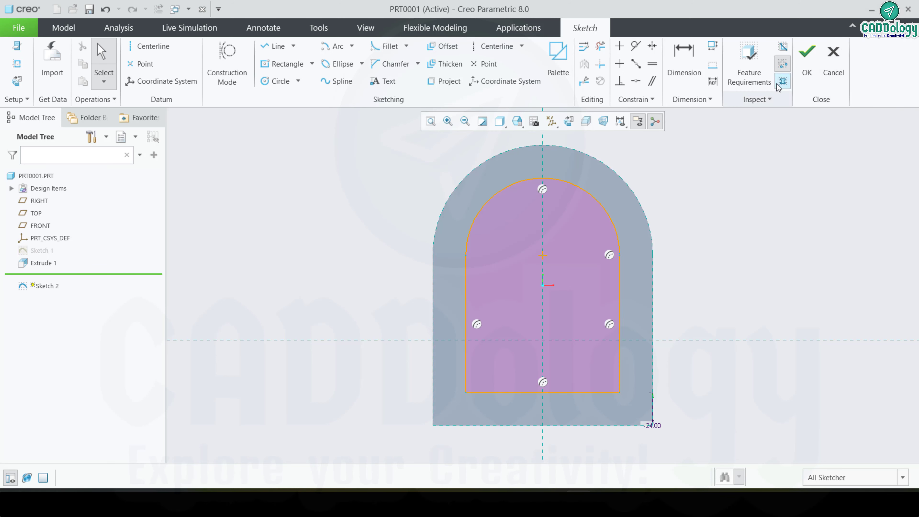
left_click(806, 55)
Extrude the inner arched loop as a material-removing cut about 304 deep, back through the whole body.
middle_click_drag(732, 211, 688, 269)
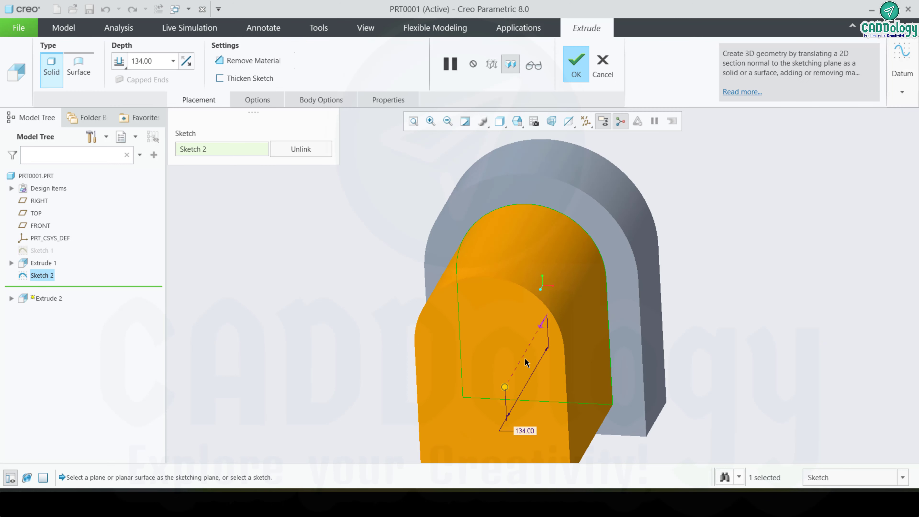
left_click_drag(513, 376, 641, 151)
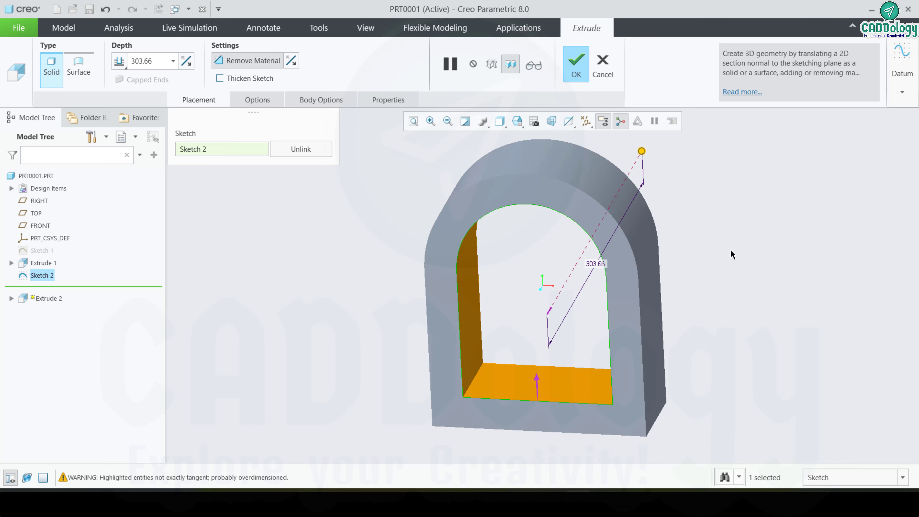
left_click(580, 73)
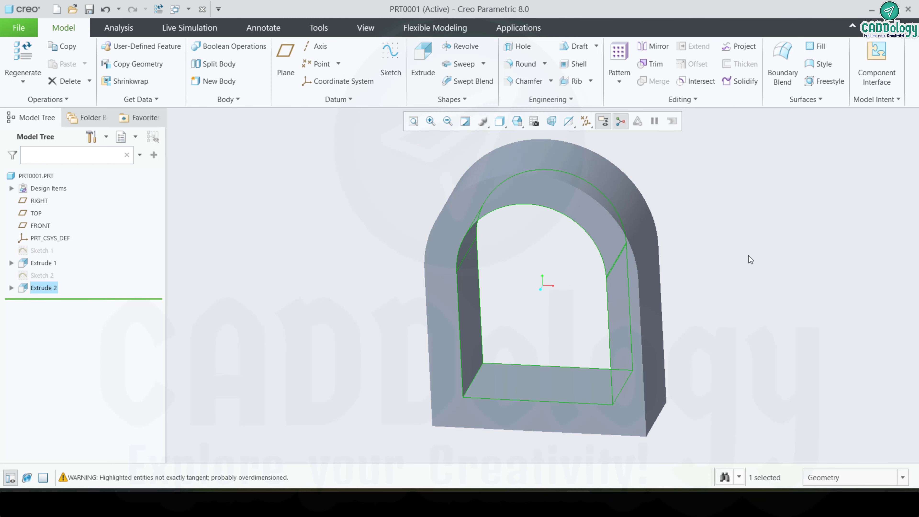
Start a sketch on the body's flat right side face and draw a rectangle about 57 wide spanning the full thickness.
key("ctrl+d")
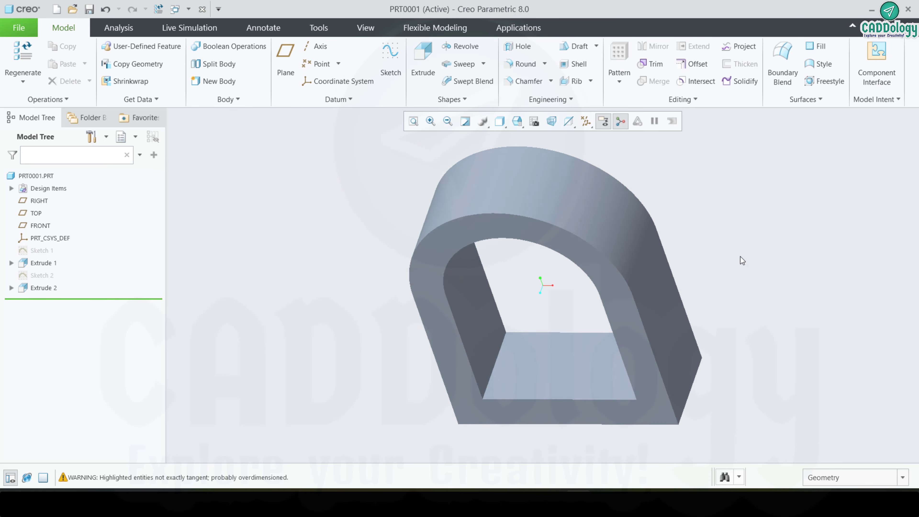
left_click(668, 314)
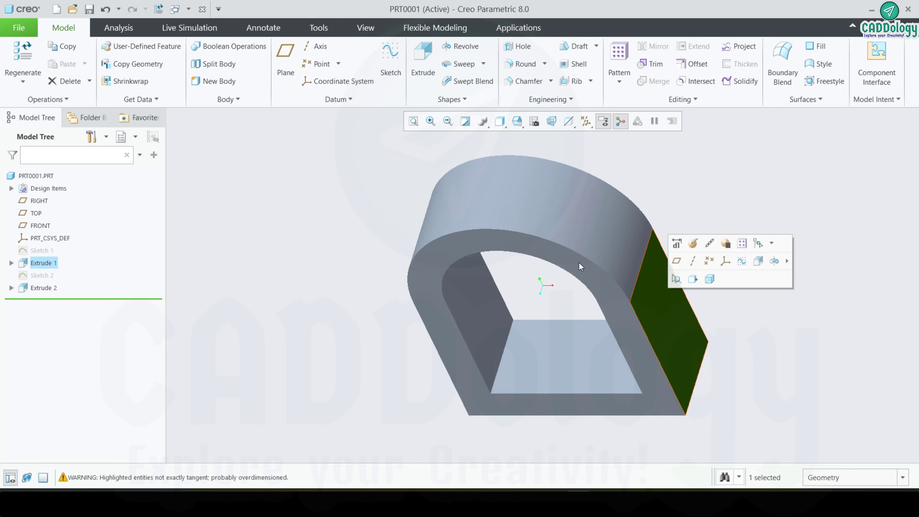
left_click(394, 67)
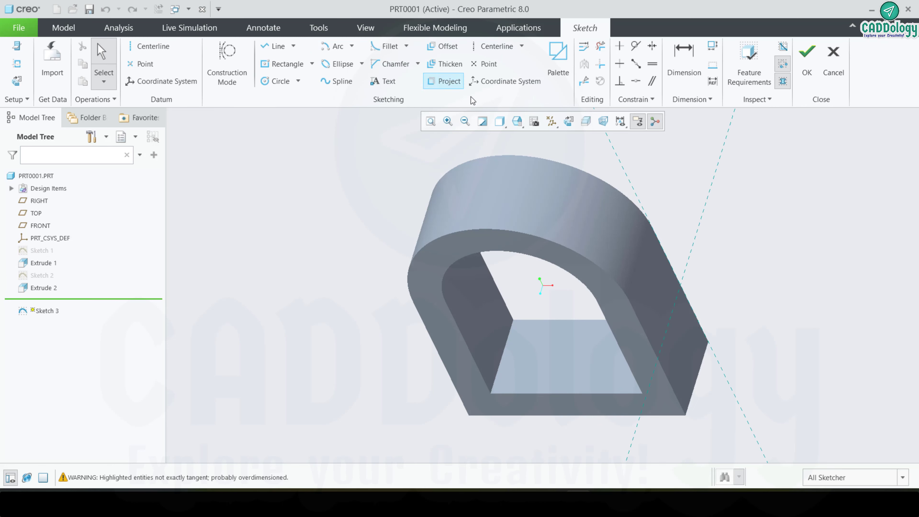
left_click(571, 121)
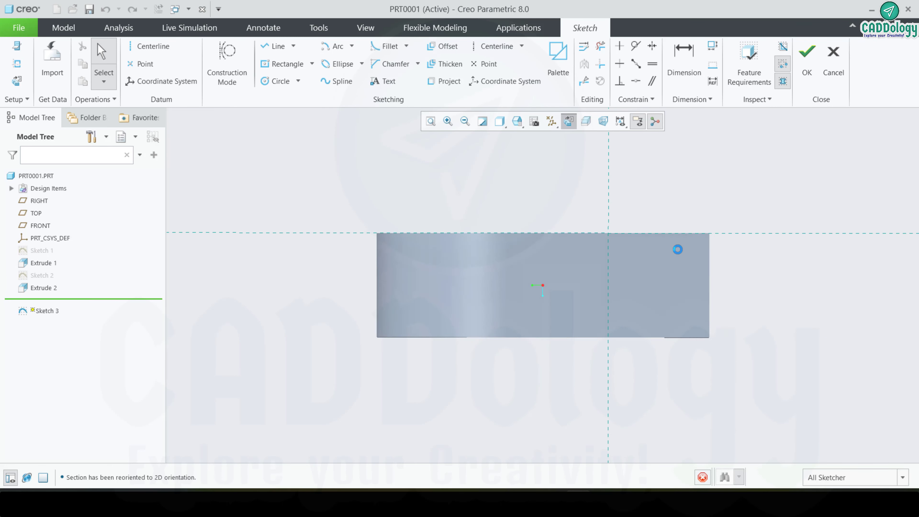
left_click(281, 68)
left_click(312, 64)
left_click(239, 79)
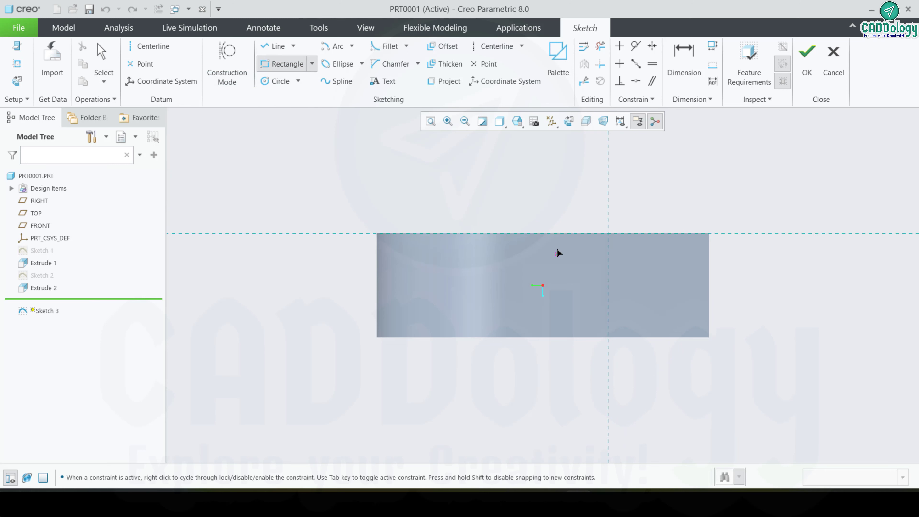
left_click(648, 337)
middle_click(642, 197)
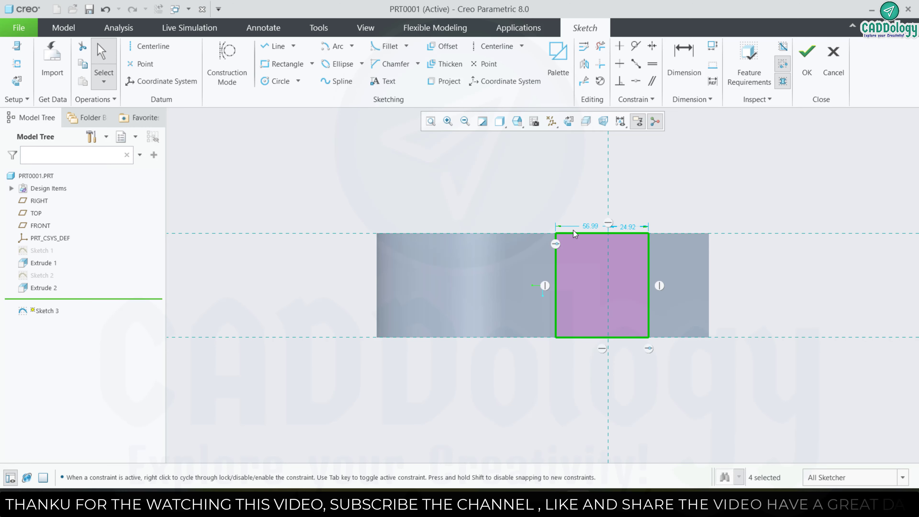
Set the width of the rectangle on the side face to 64.
scroll(605, 221, "up", 3)
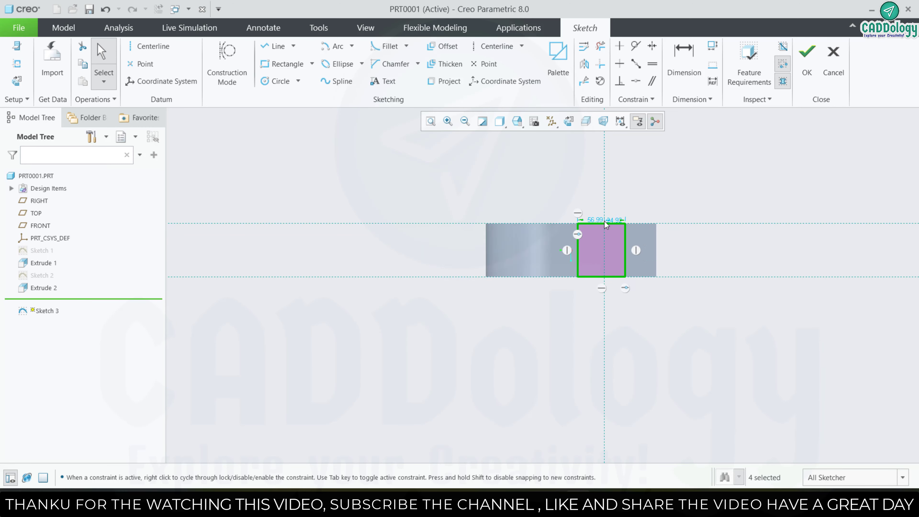
scroll(605, 221, "down", 5)
left_click_drag(544, 219, 543, 191)
double_click(542, 190)
type("6")
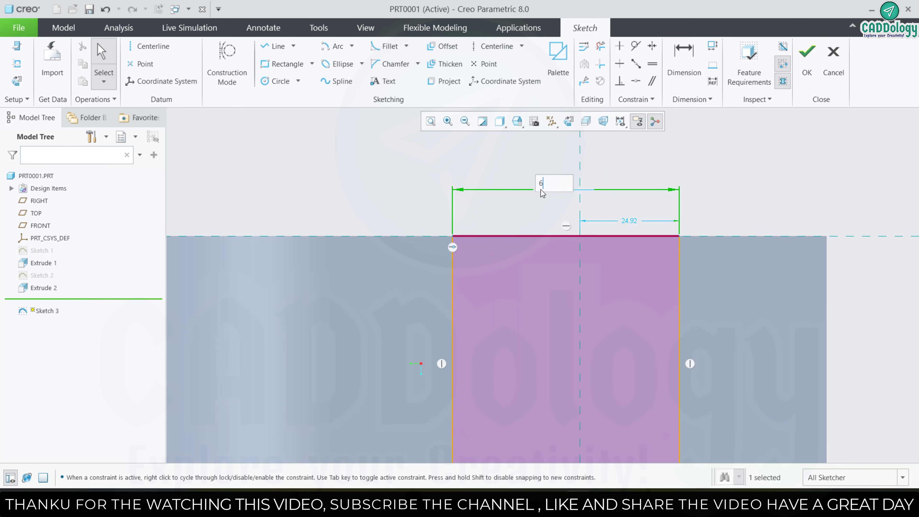
type("4")
key("Return")
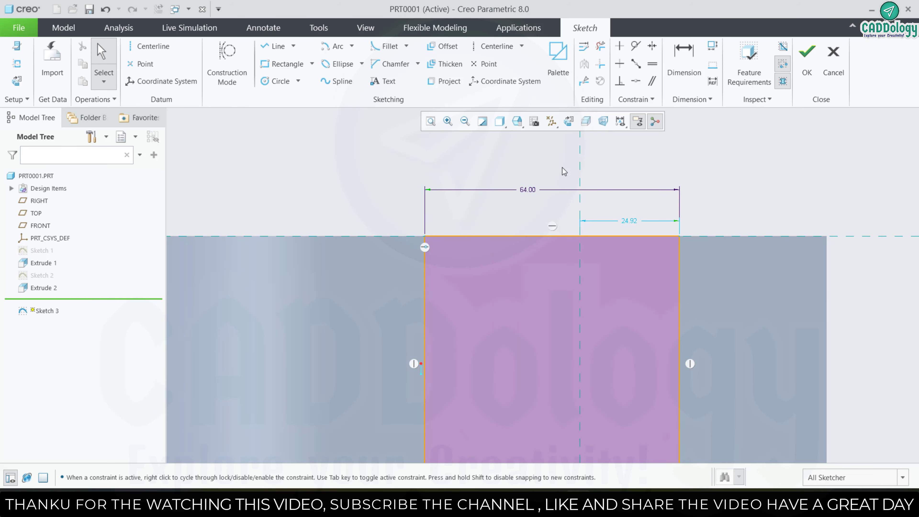
Dimension the rectangle's arch-side edge at 104 from the body's flat base edge, and finish the sketch.
scroll(538, 185, "up", 4)
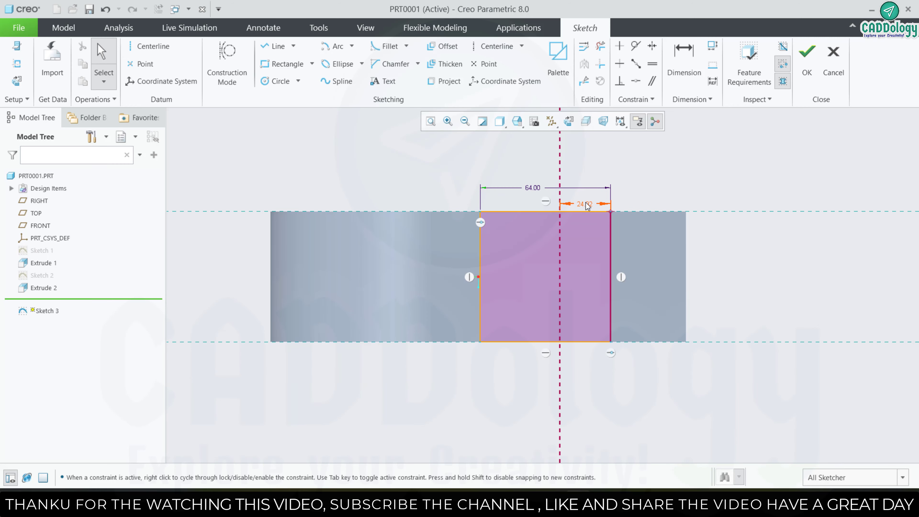
left_click(586, 205)
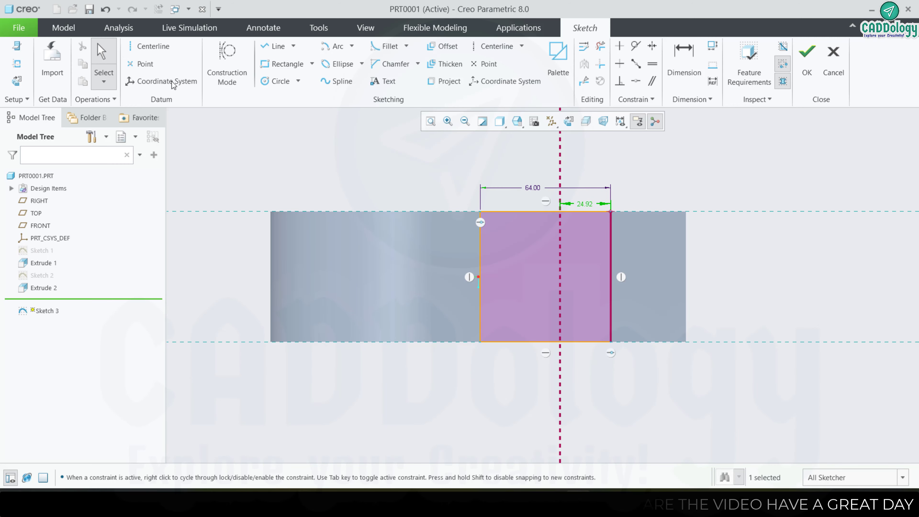
left_click(684, 61)
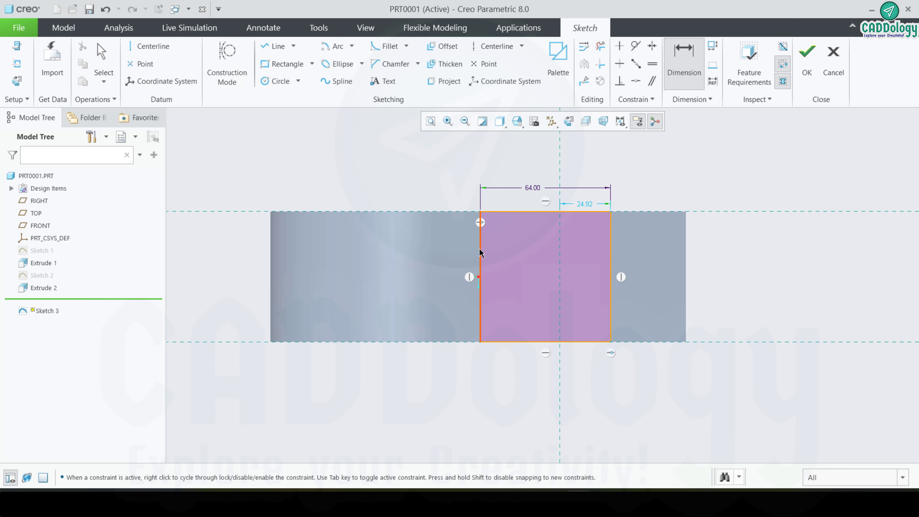
left_click(686, 245)
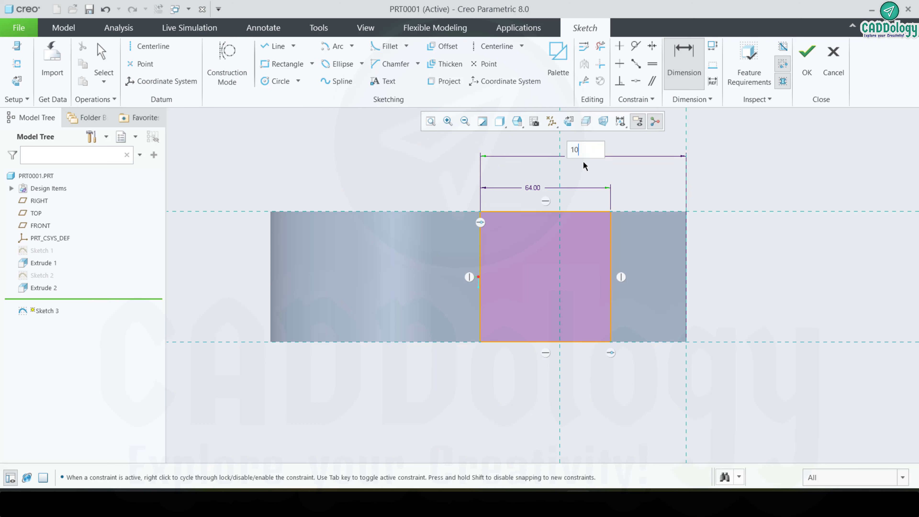
middle_click(633, 192)
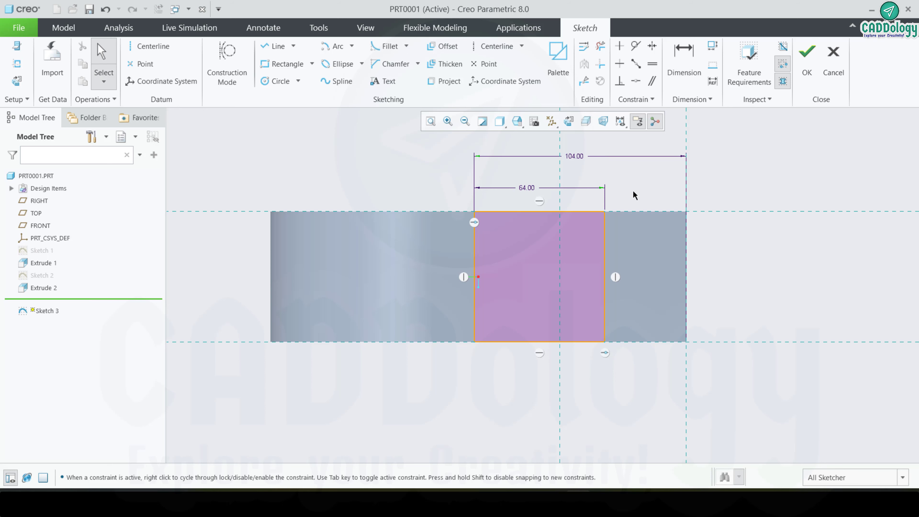
left_click(808, 63)
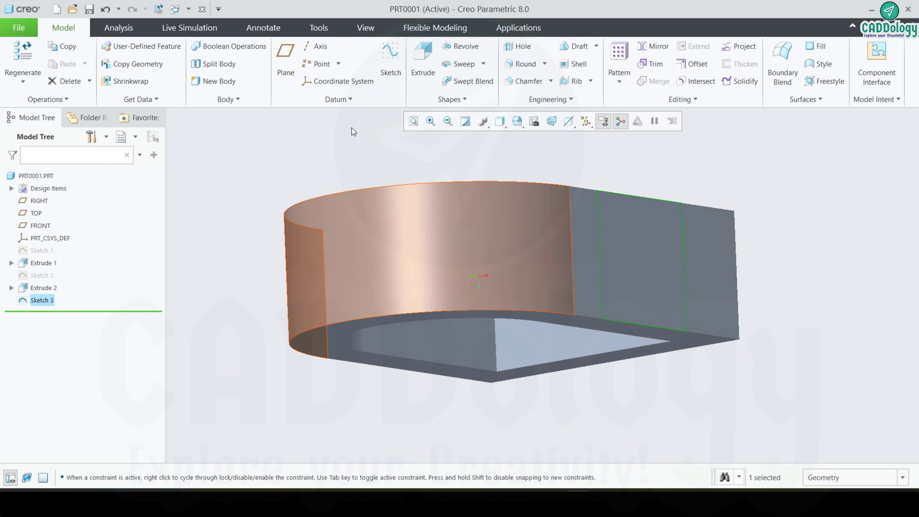
Extrude the side-face rectangle outward by 48 as a solid block.
left_click(423, 60)
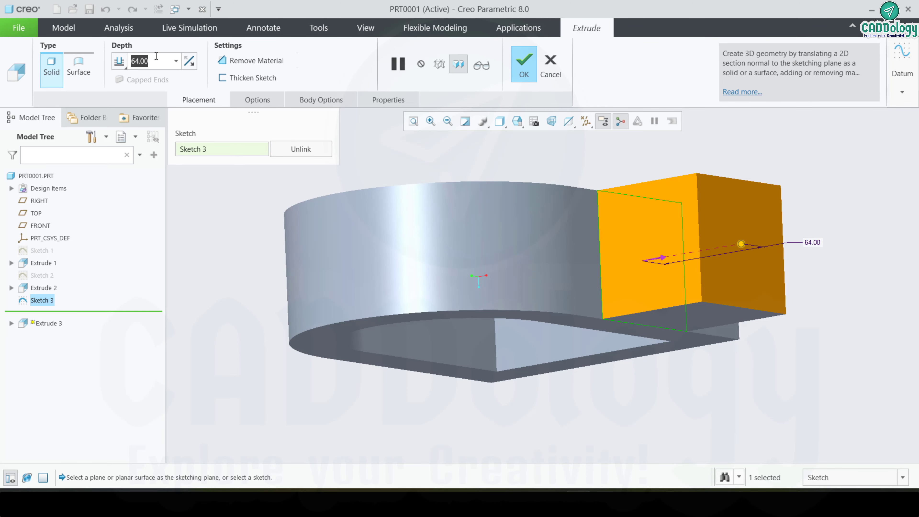
type("3")
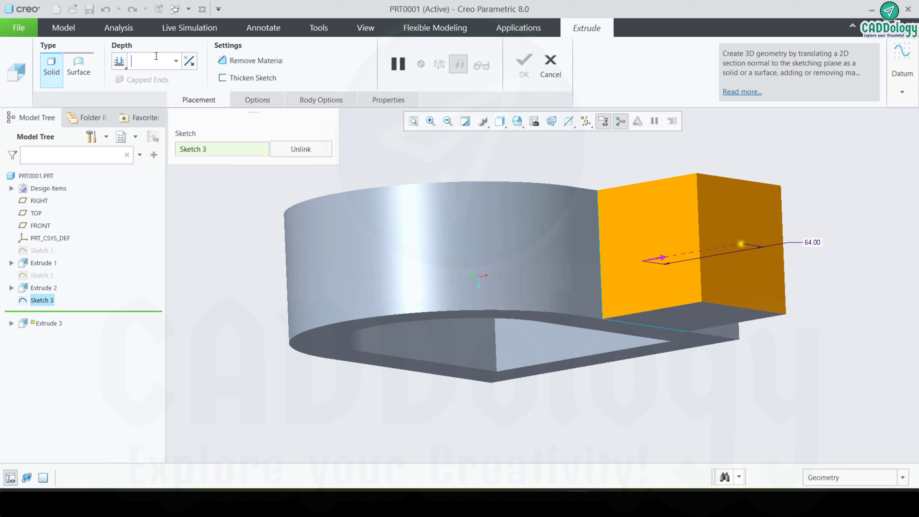
type("8")
key("Return")
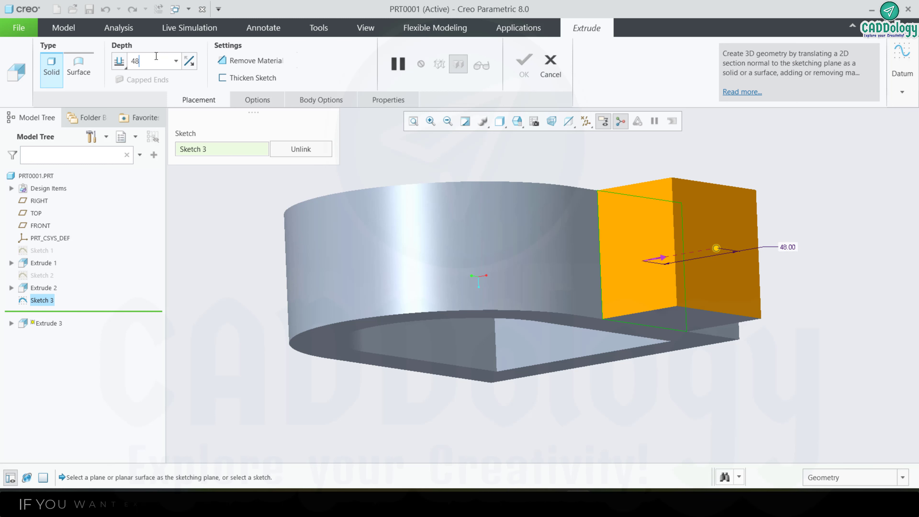
left_click(532, 71)
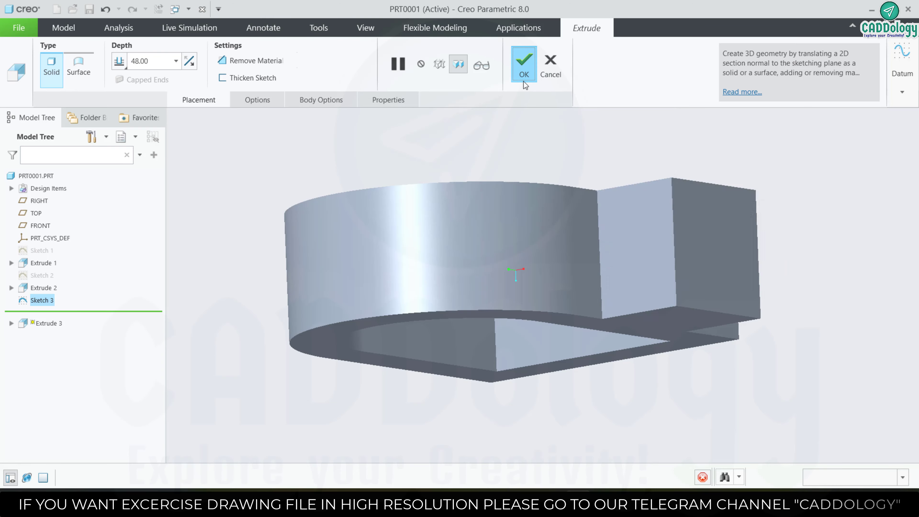
Start a sketch on the projecting block's outer end face and orient the view square to the sketch plane.
middle_click_drag(633, 235, 711, 256)
left_click(742, 227)
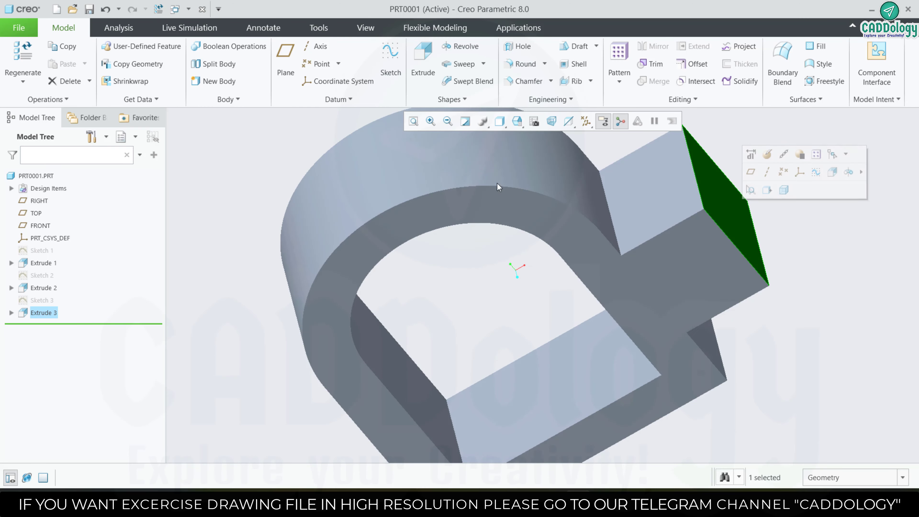
left_click(390, 62)
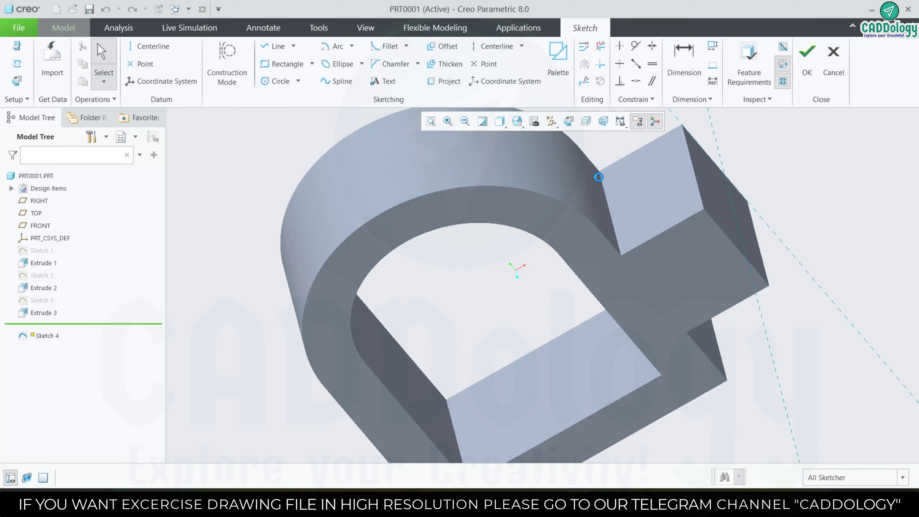
left_click(569, 122)
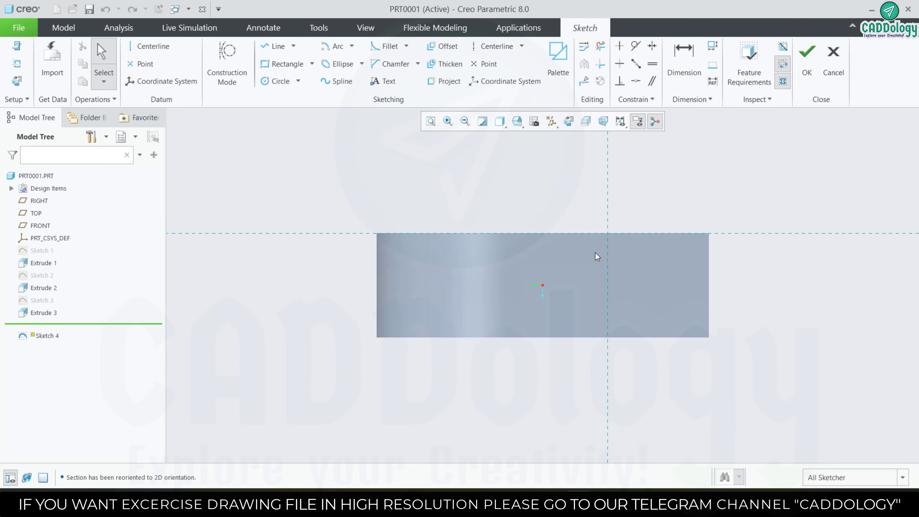
scroll(585, 264, "down", 4)
scroll(585, 266, "up", 1)
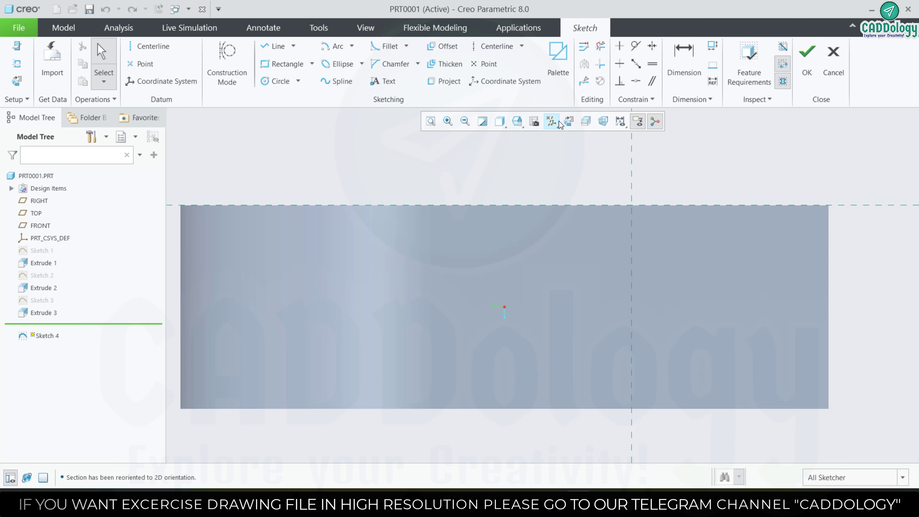
Change the model's display style to Shading With Edges.
left_click(519, 125)
left_click(519, 125)
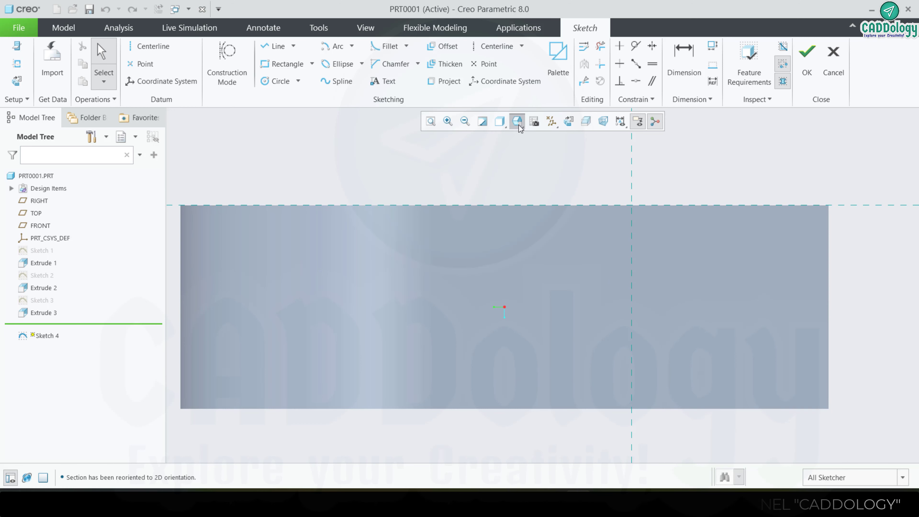
left_click(500, 125)
left_click(436, 152)
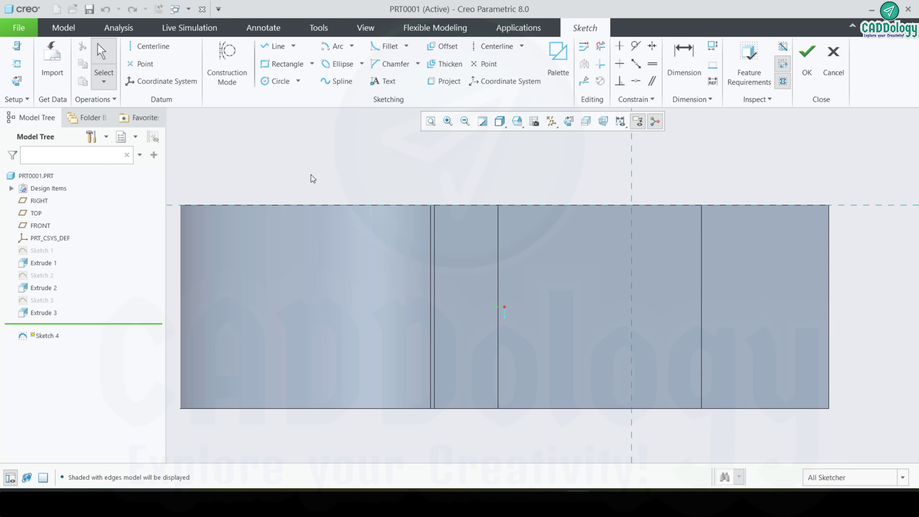
Sketch a circle about 25 in diameter on the block's end face, at mid-thickness and off-centre towards the body's base.
left_click(282, 83)
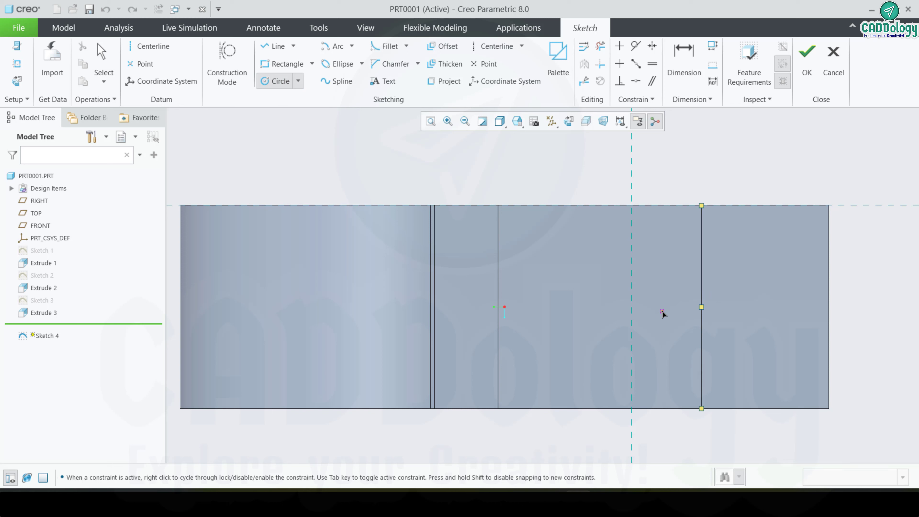
left_click(655, 307)
left_click(675, 343)
middle_click(681, 313)
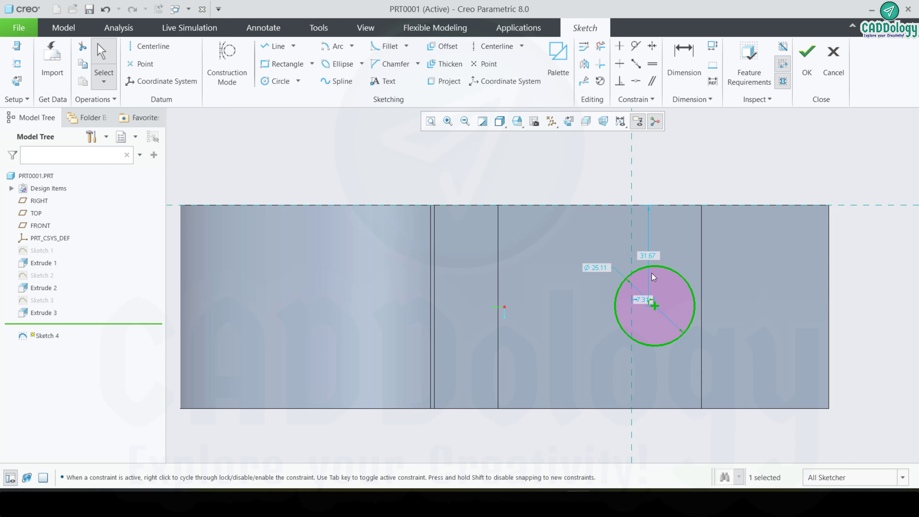
Set the diameter of the circle on the block's end face to 40.
double_click(592, 268)
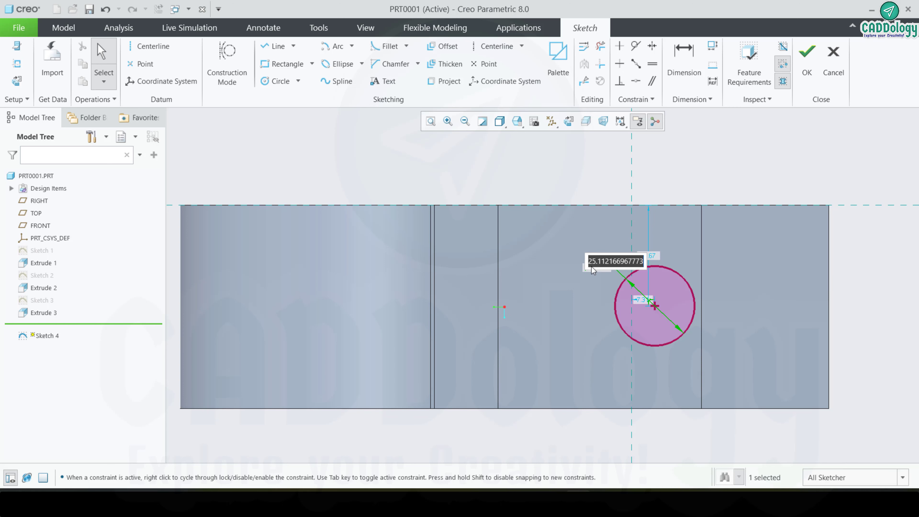
type("4")
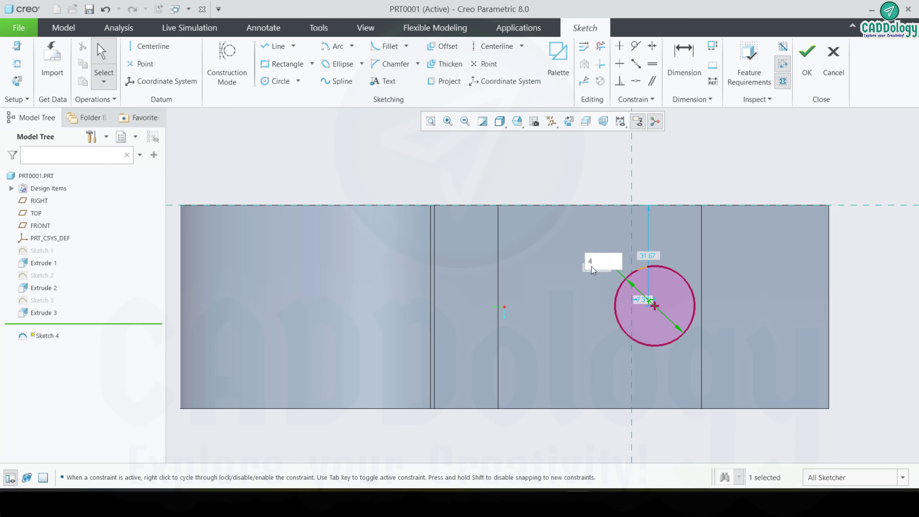
type("0")
key("Return")
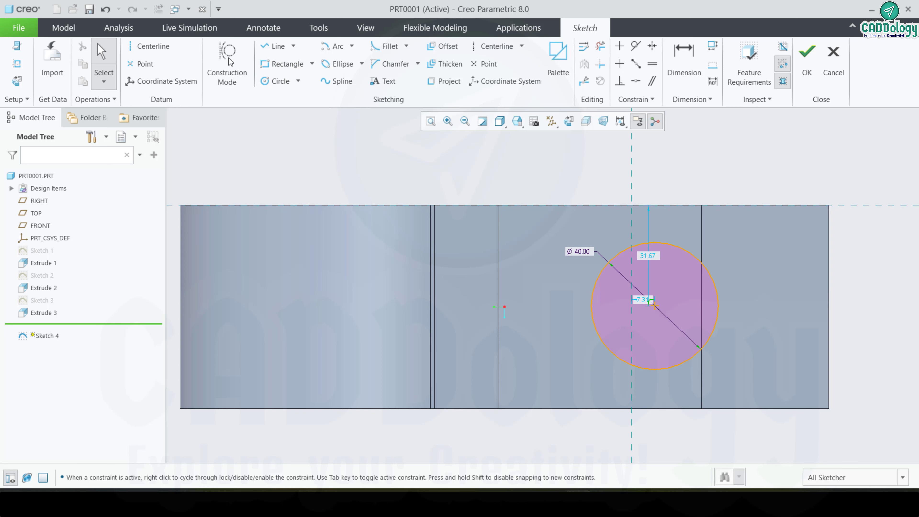
Dimension the circle's centre from the block edge nearest the body's flat base.
left_click(683, 60)
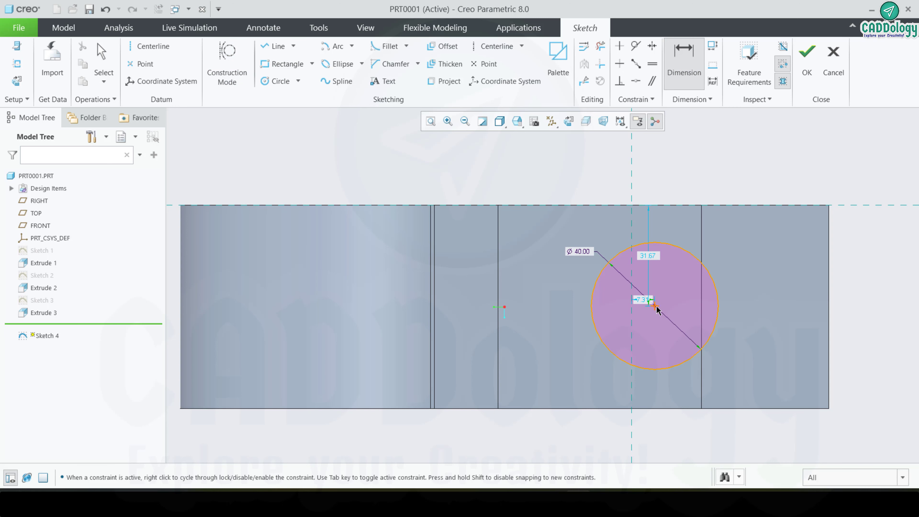
left_click(701, 247)
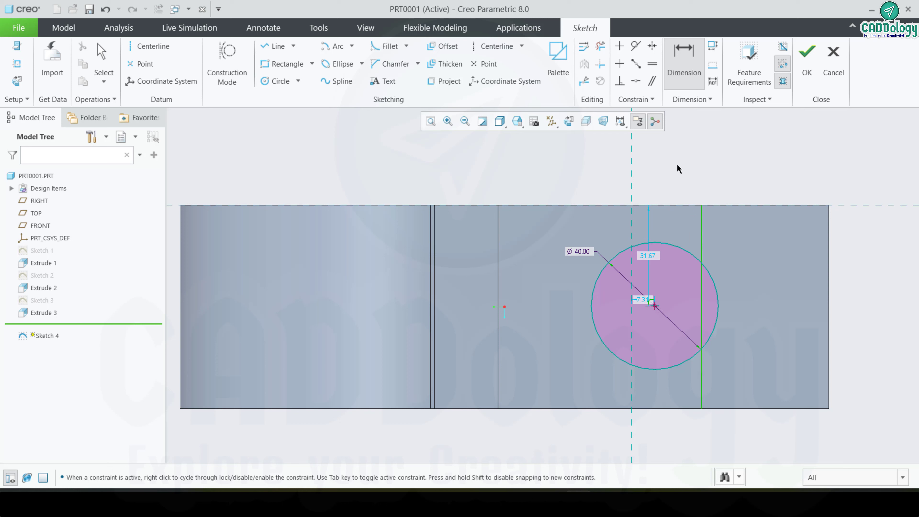